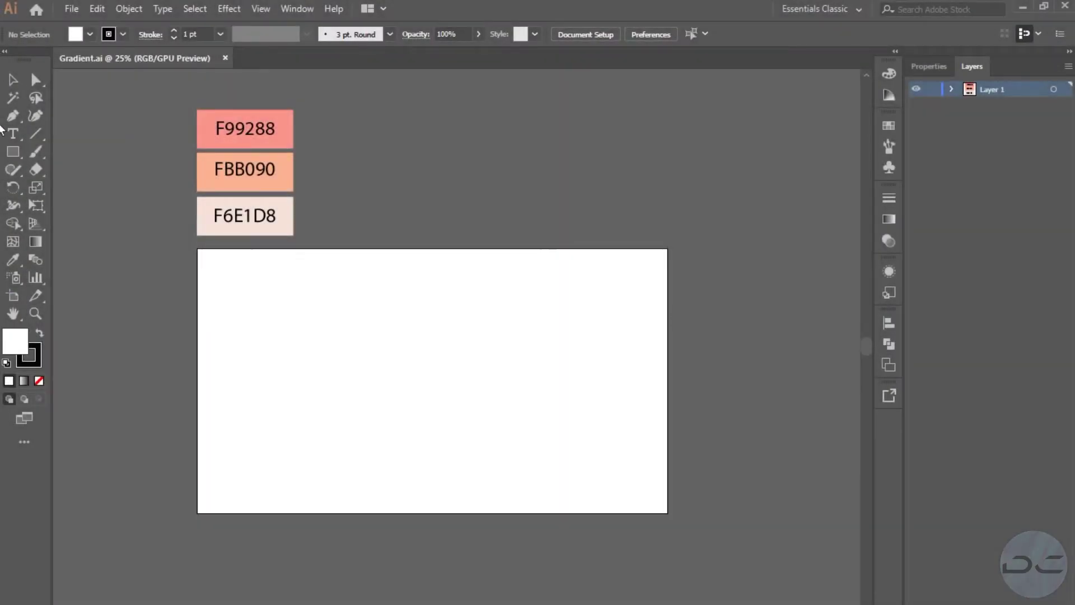
- Draw a white 1920 × 1080 px rectangle across the whole artboard and set its stroke to None
{"action": "left_click", "coordinate": [17, 153]}
{"action": "left_click_drag", "start_coordinate": [197, 249], "coordinate": [668, 512]}
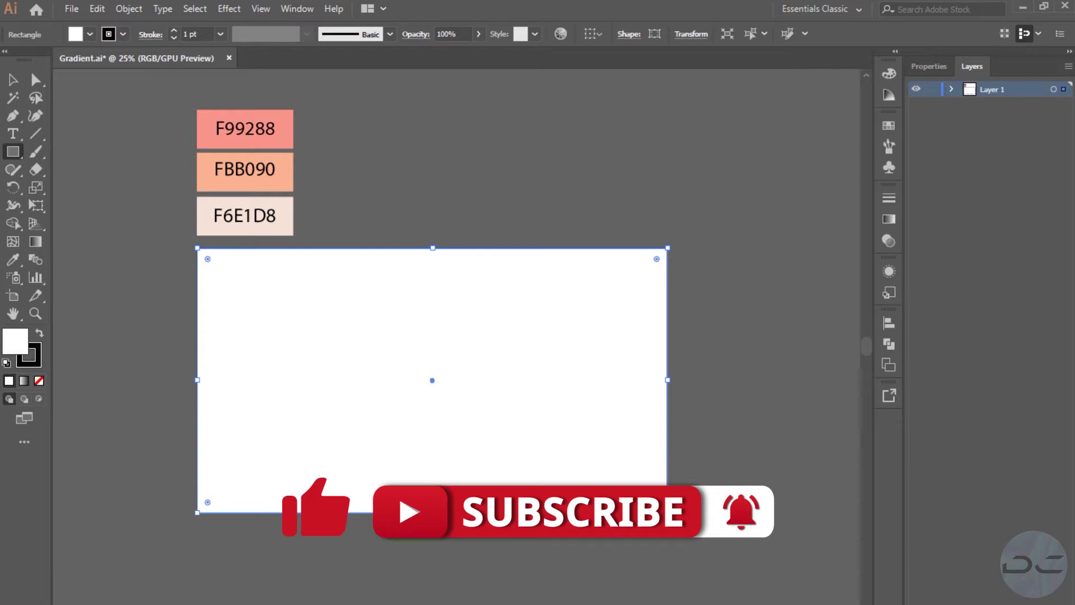
{"action": "key", "text": "v"}
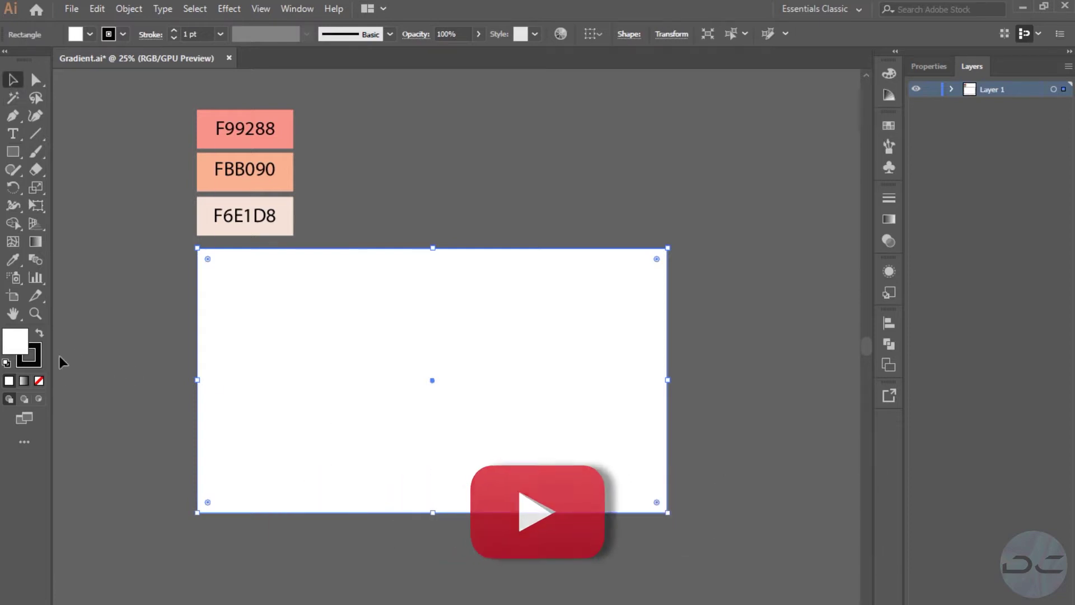
{"action": "left_click", "coordinate": [37, 378]}
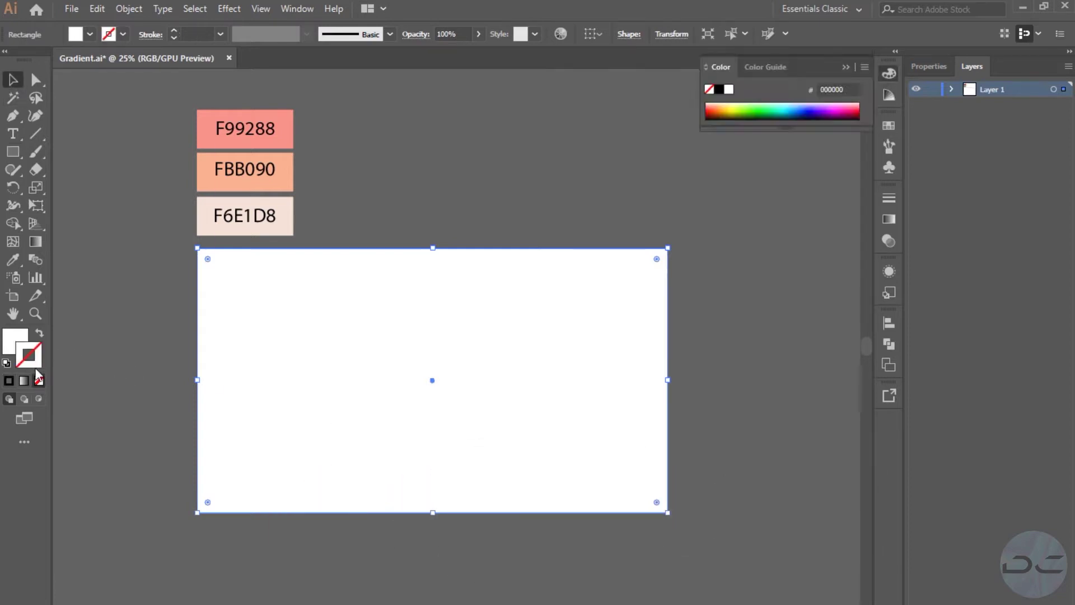
{"action": "left_click", "coordinate": [21, 339]}
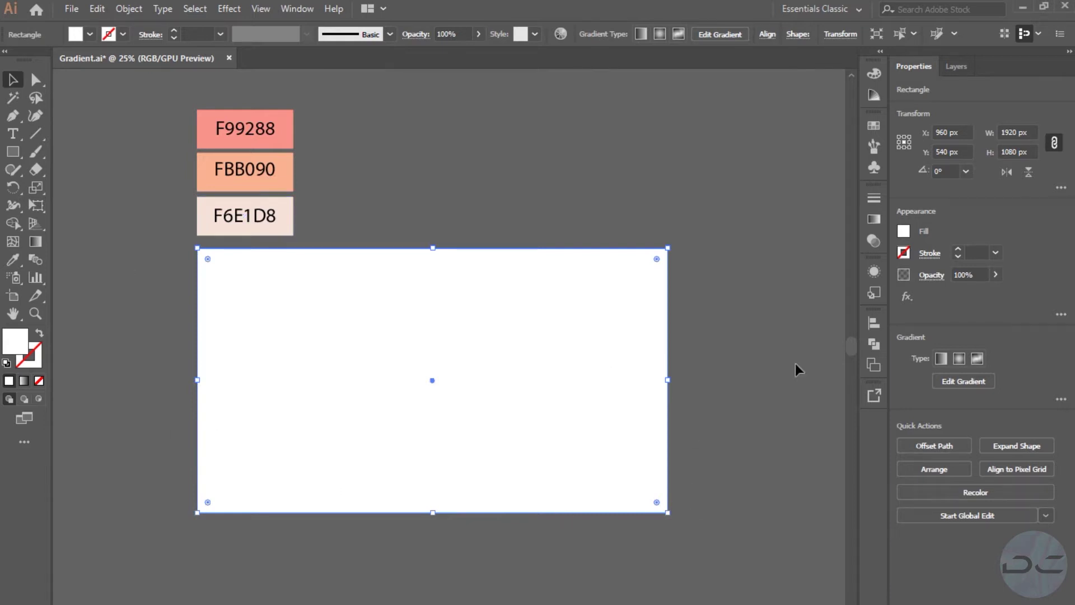
- Fill the rectangle with a linear white-to-black gradient and add extra white and black stops
{"action": "left_click", "coordinate": [873, 224]}
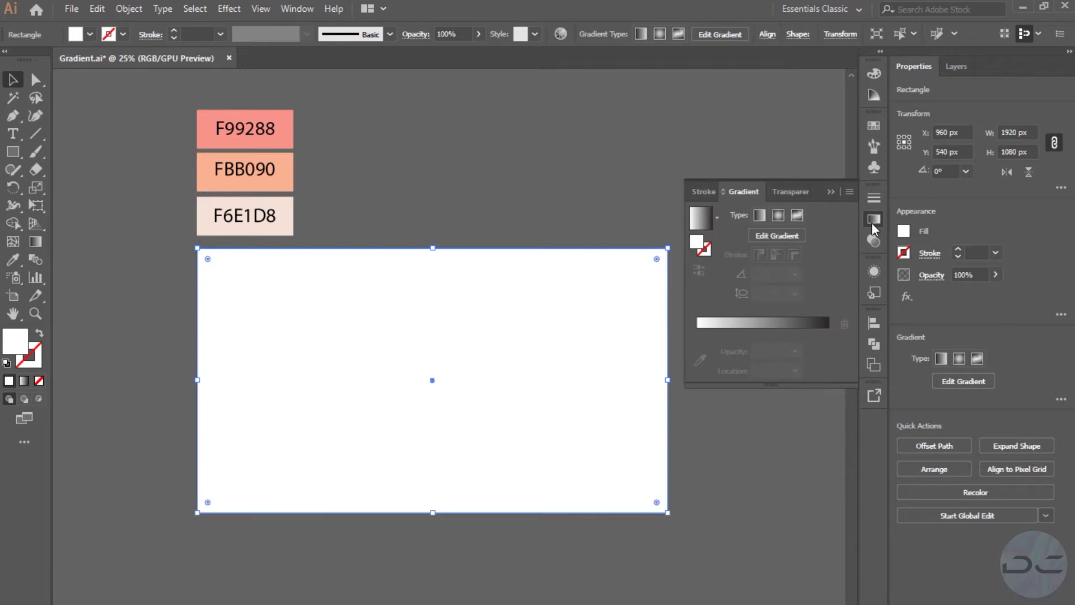
{"action": "left_click", "coordinate": [760, 217]}
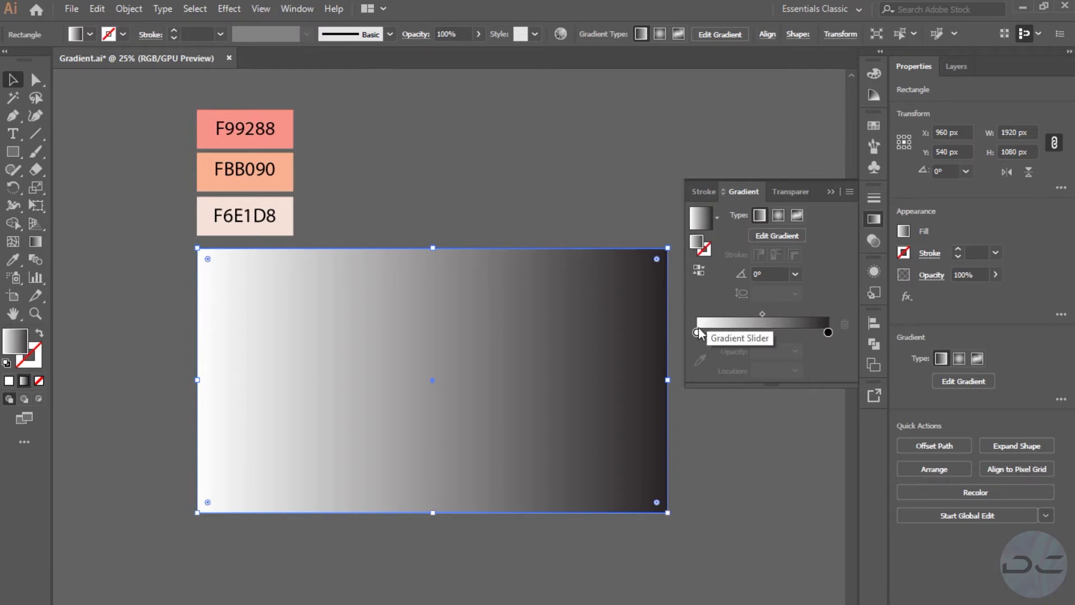
{"action": "left_click_drag", "start_coordinate": [697, 332], "coordinate": [755, 333]}
{"action": "left_click", "coordinate": [827, 333]}
{"action": "left_click_drag", "start_coordinate": [827, 333], "coordinate": [776, 333]}
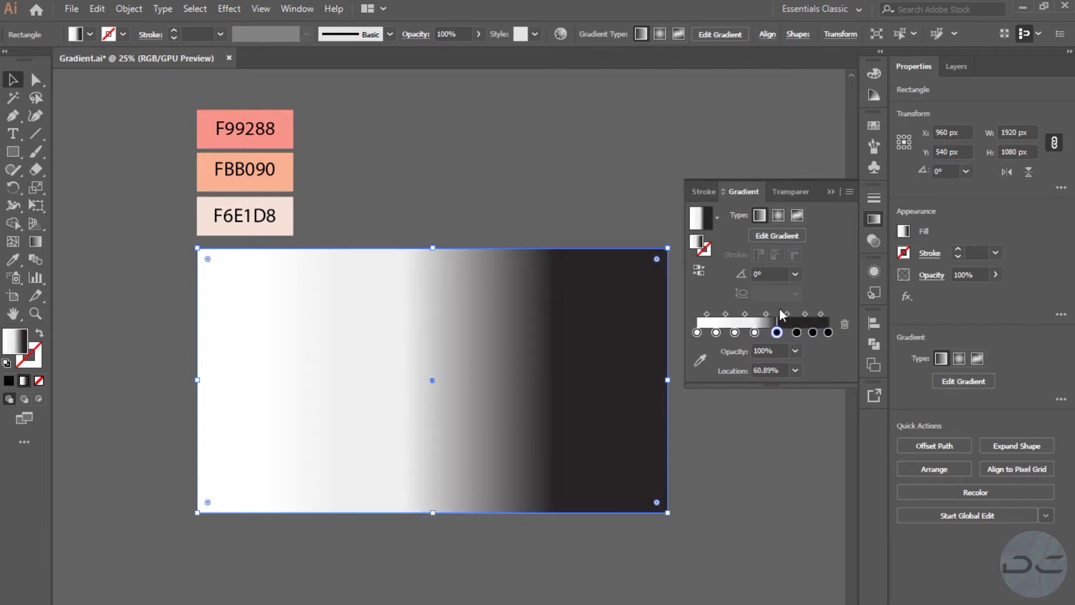
{"action": "left_click", "coordinate": [697, 332]}
{"action": "left_click", "coordinate": [700, 360]}
- Recolour the first four gradient stops peach FBB090, pink F99288, cream F6E1D8 and peach, widening the peach band
{"action": "left_click", "coordinate": [274, 173]}
{"action": "left_click", "coordinate": [283, 123]}
{"action": "left_click", "coordinate": [735, 314]}
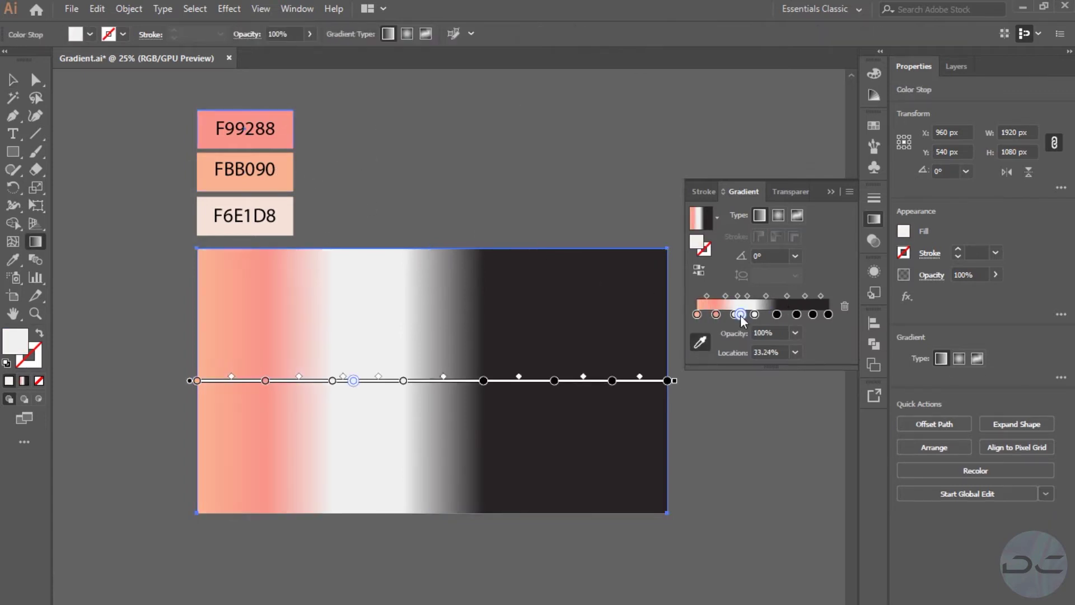
{"action": "left_click", "coordinate": [700, 342]}
{"action": "left_click", "coordinate": [273, 207]}
{"action": "left_click", "coordinate": [754, 314]}
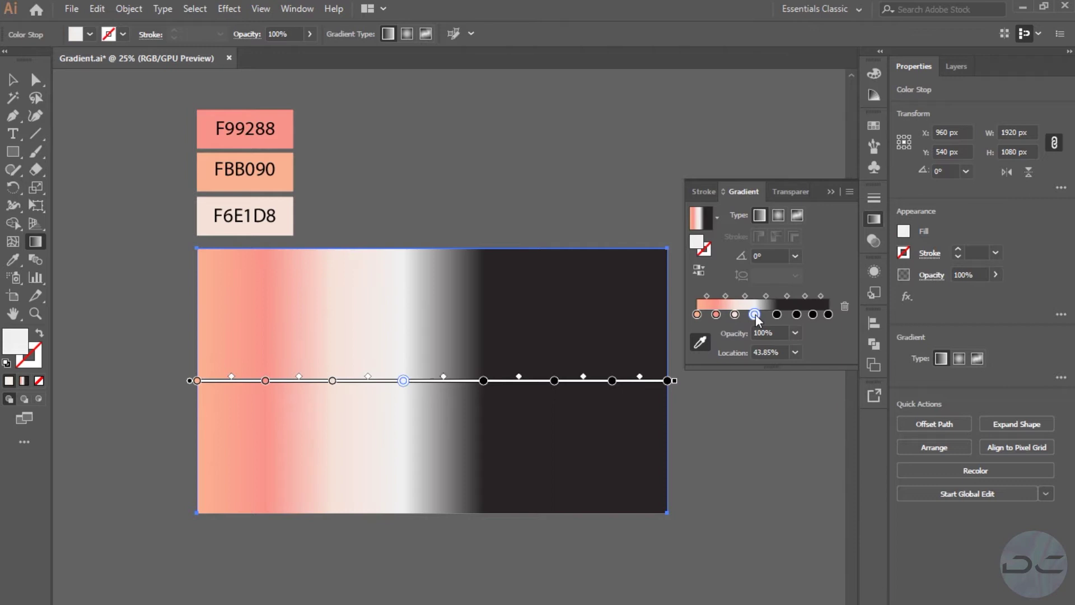
{"action": "left_click", "coordinate": [257, 175]}
{"action": "left_click", "coordinate": [782, 314]}
{"action": "left_click_drag", "start_coordinate": [782, 314], "coordinate": [796, 314]}
- Recolour the remaining dark stops with cream F6E1D8, peach FBB090 and pink F99288
{"action": "left_click", "coordinate": [699, 341]}
{"action": "left_click", "coordinate": [277, 215]}
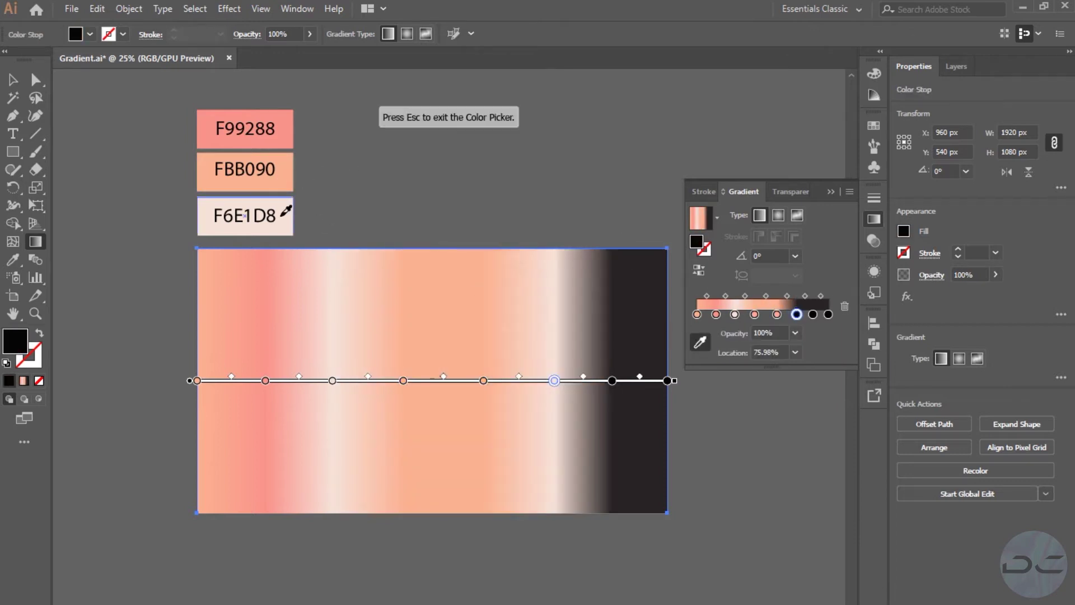
{"action": "left_click", "coordinate": [812, 314]}
{"action": "left_click", "coordinate": [700, 342]}
{"action": "left_click", "coordinate": [286, 169]}
{"action": "left_click", "coordinate": [828, 314]}
{"action": "left_click", "coordinate": [700, 342]}
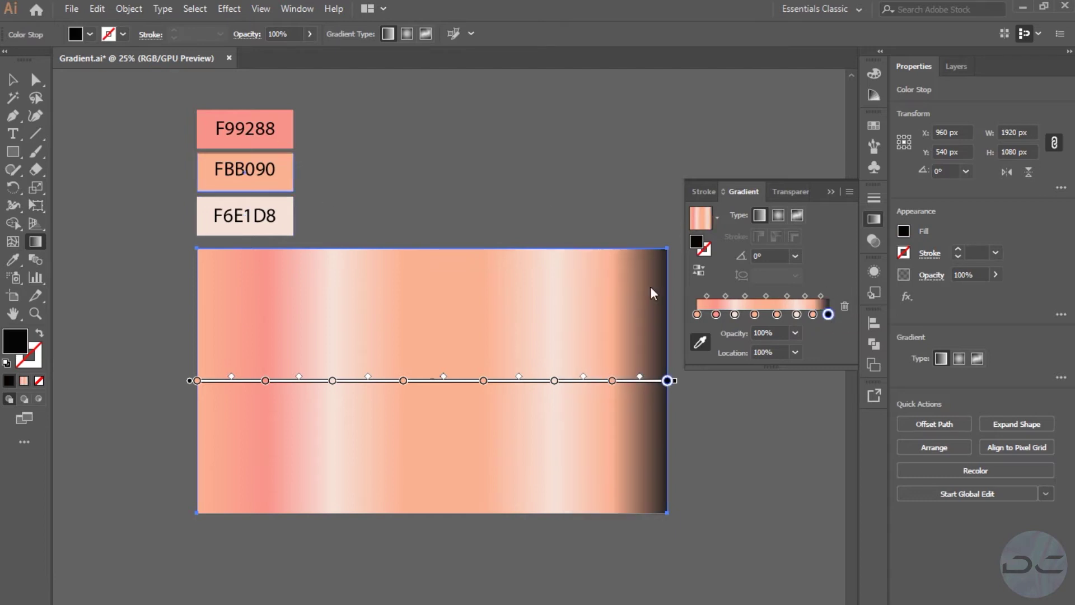
{"action": "left_click", "coordinate": [289, 136]}
- Set the gradient angle to 90°, reposition the stops and add a new stop at 82.4%
{"action": "left_click", "coordinate": [784, 255]}
{"action": "type", "text": "90"}
{"action": "key", "text": "Return"}
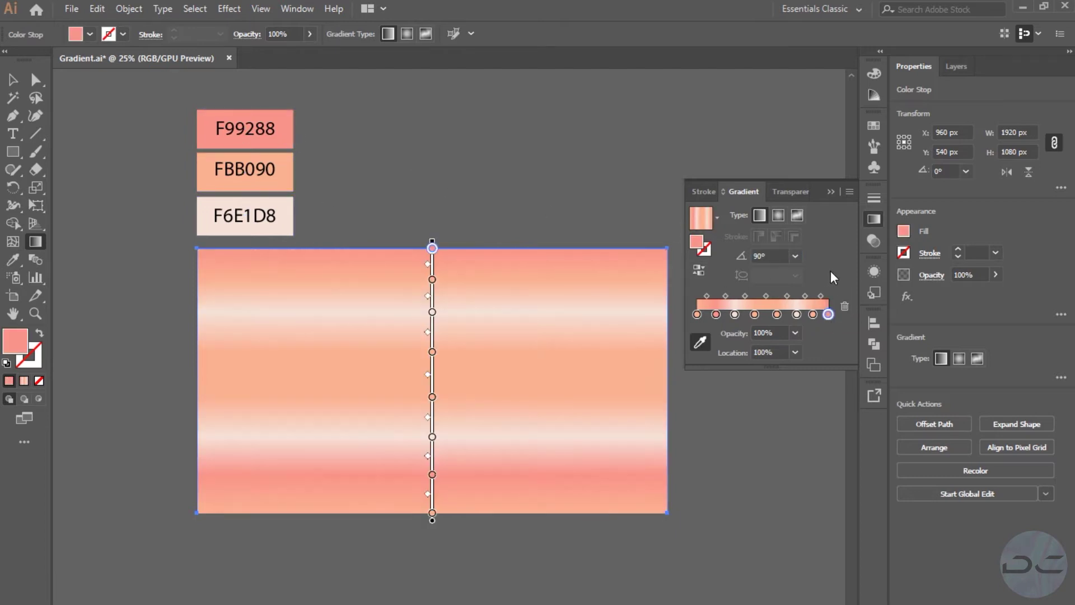
{"action": "mouse_move", "coordinate": [716, 314]}
{"action": "left_mouse_down"}
{"action": "mouse_move", "coordinate": [804, 315]}
{"action": "mouse_move", "coordinate": [835, 334]}
{"action": "left_mouse_up"}
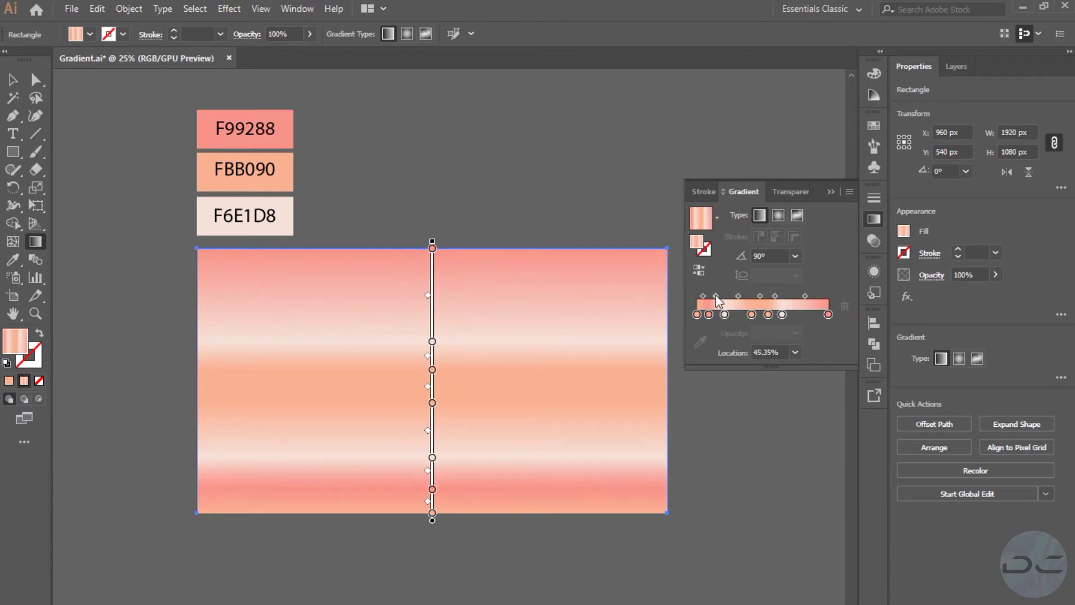
{"action": "left_click_drag", "start_coordinate": [716, 295], "coordinate": [722, 296]}
{"action": "left_click", "coordinate": [805, 314]}
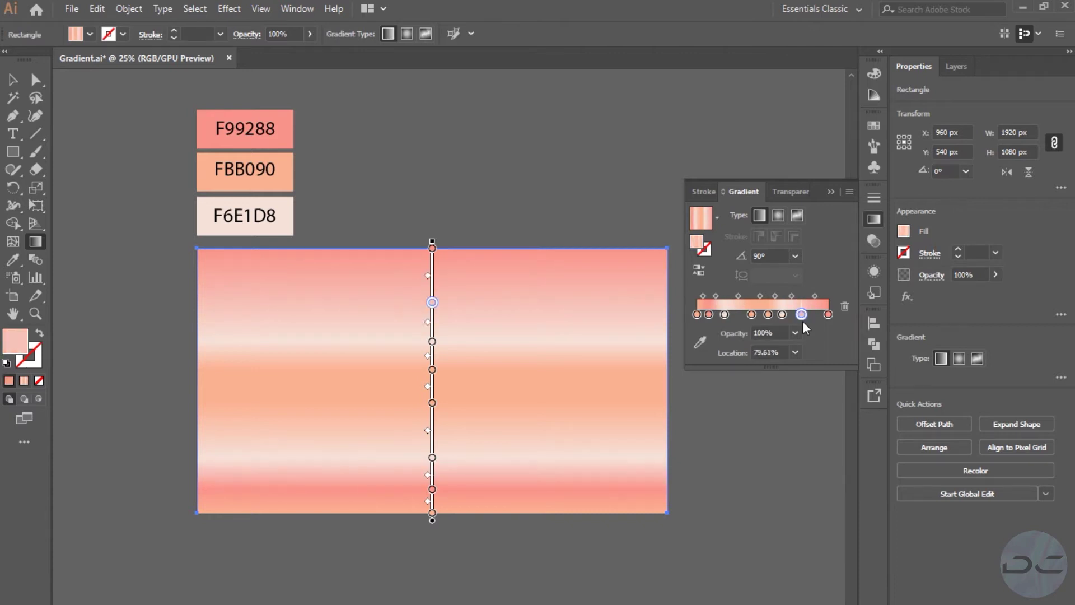
- Export the artboard as a JPEG named Gradient into the Liquid Gradient folder, using artboard bounds
{"action": "key", "text": "v"}
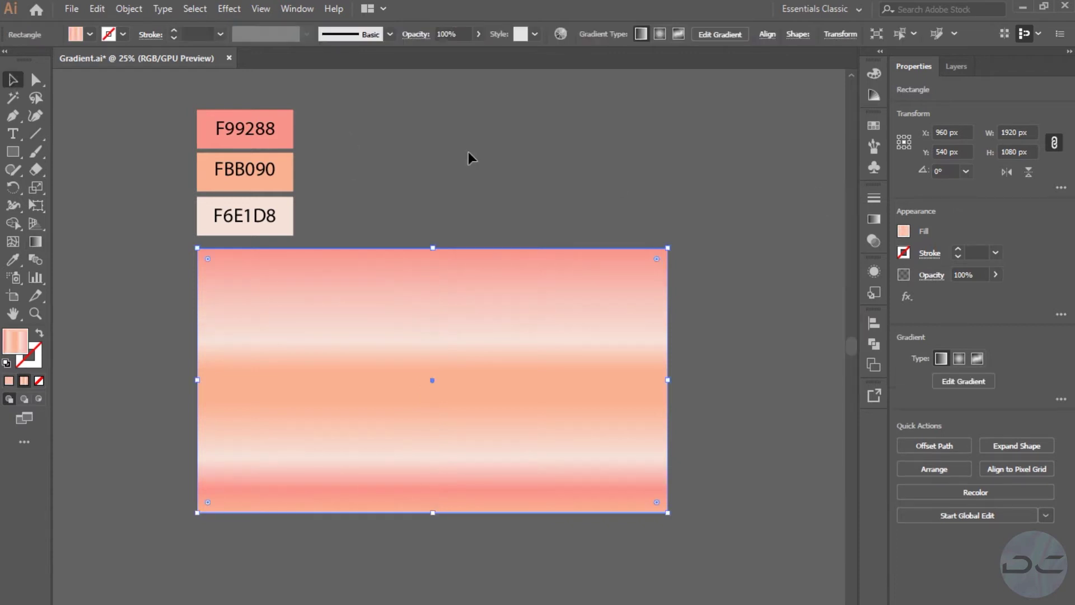
{"action": "left_click", "coordinate": [651, 524]}
{"action": "left_click", "coordinate": [71, 8]}
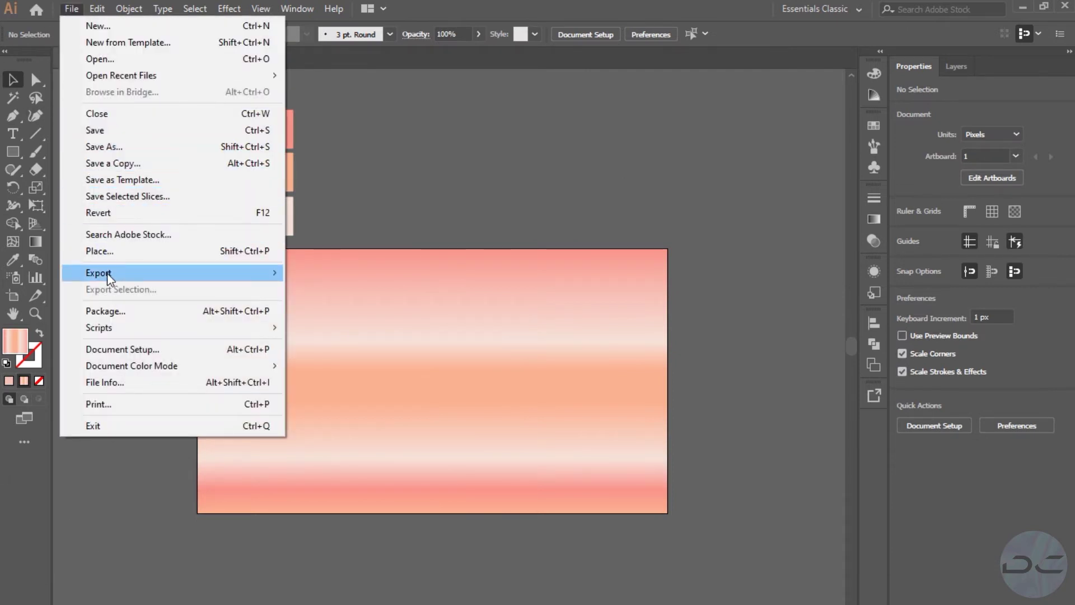
{"action": "mouse_move", "coordinate": [125, 274]}
{"action": "left_click", "coordinate": [326, 290]}
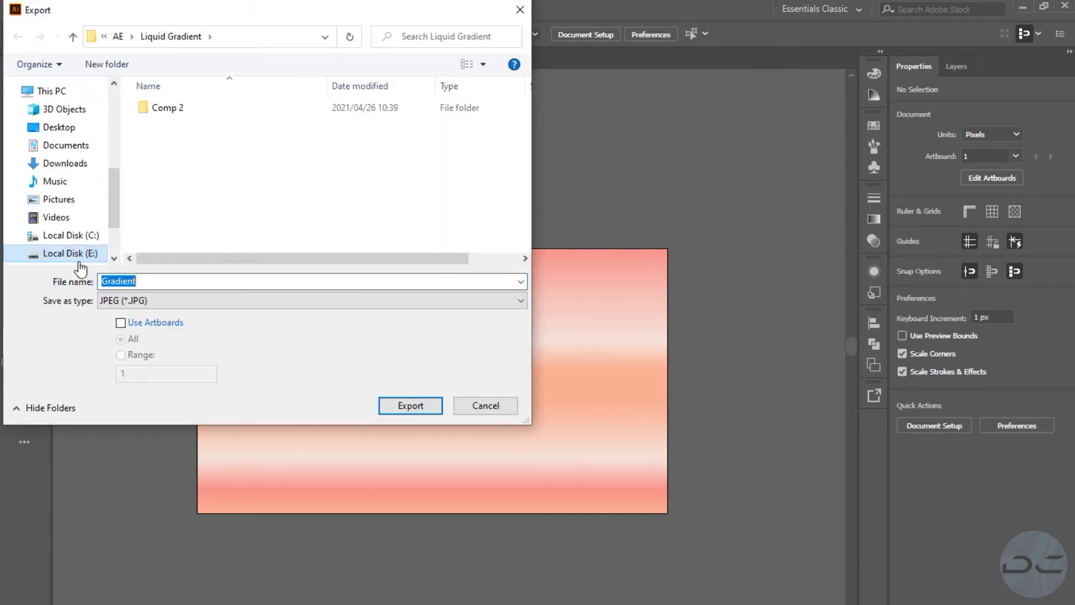
{"action": "left_click", "coordinate": [119, 326]}
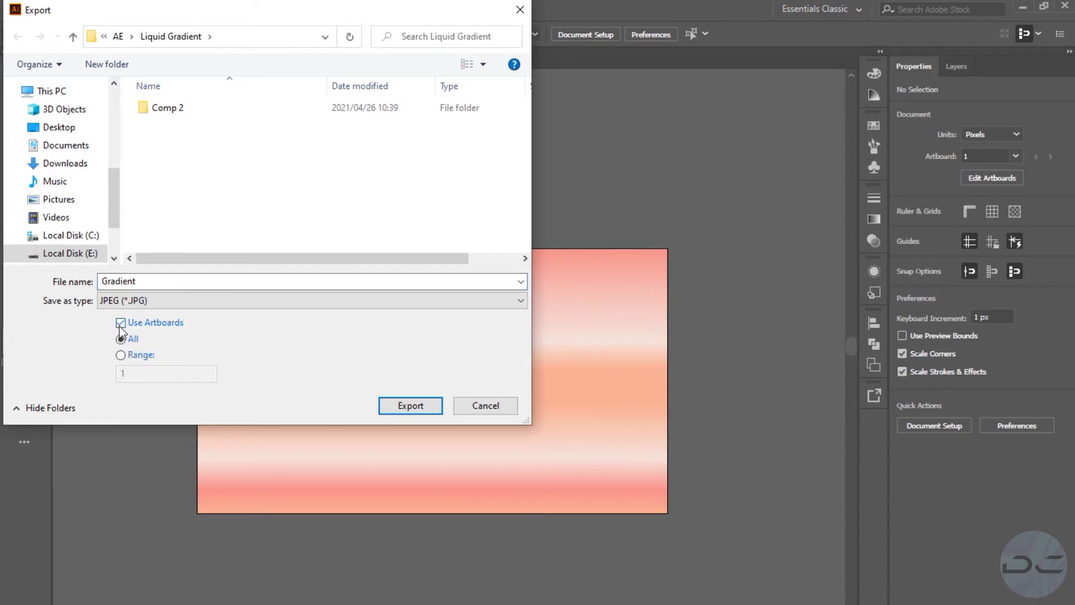
{"action": "left_click", "coordinate": [388, 408]}
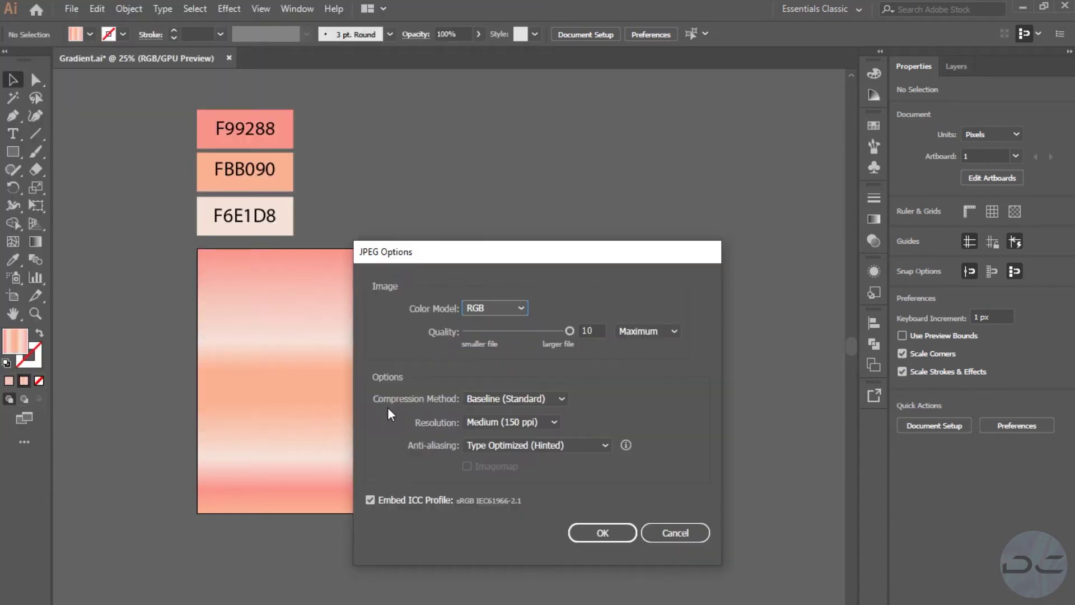
{"action": "left_click", "coordinate": [610, 533]}
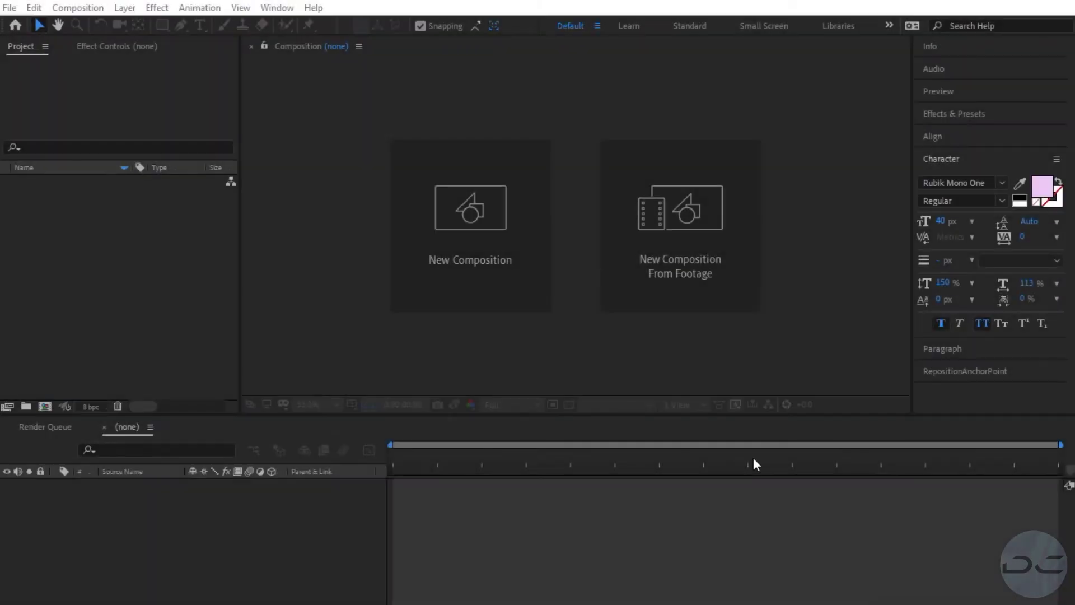
- Create Comp 1 and import Gradient-01.jpg without creating a composition
{"action": "left_click", "coordinate": [45, 407]}
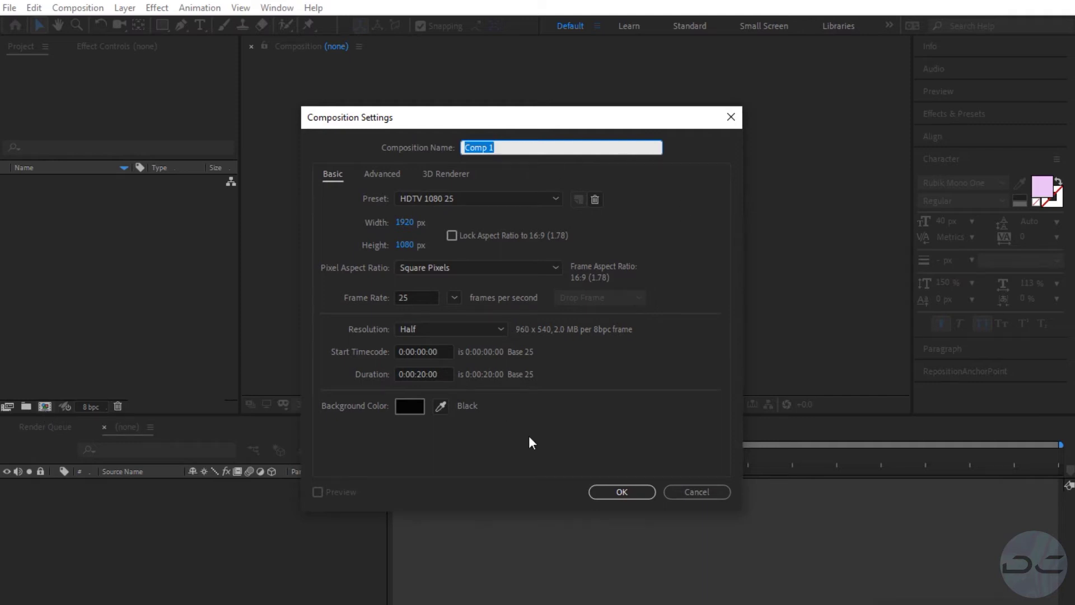
{"action": "left_click", "coordinate": [601, 490]}
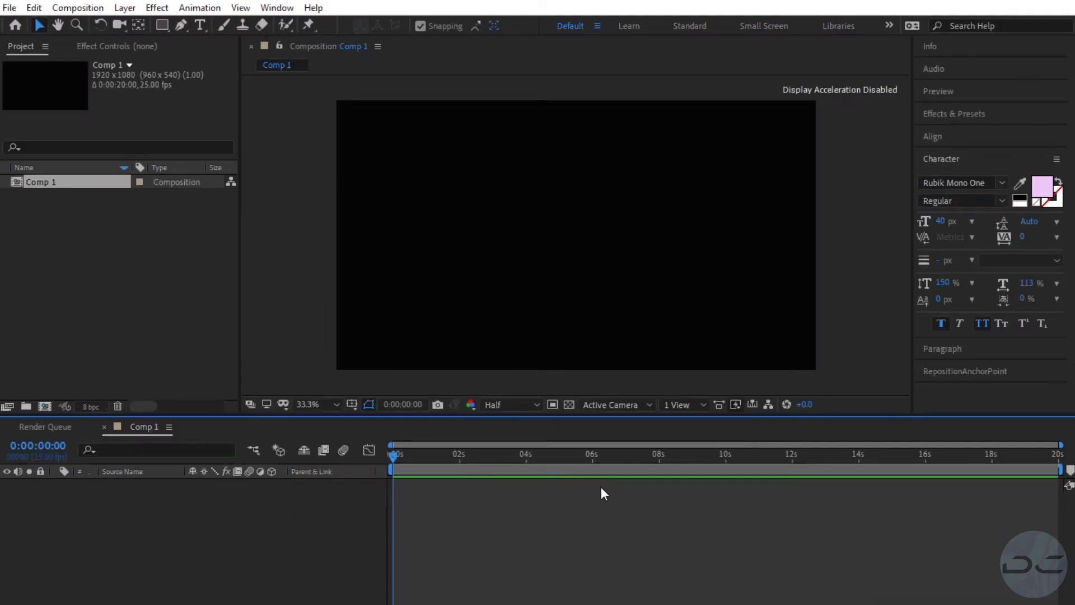
{"action": "right_click", "coordinate": [65, 268]}
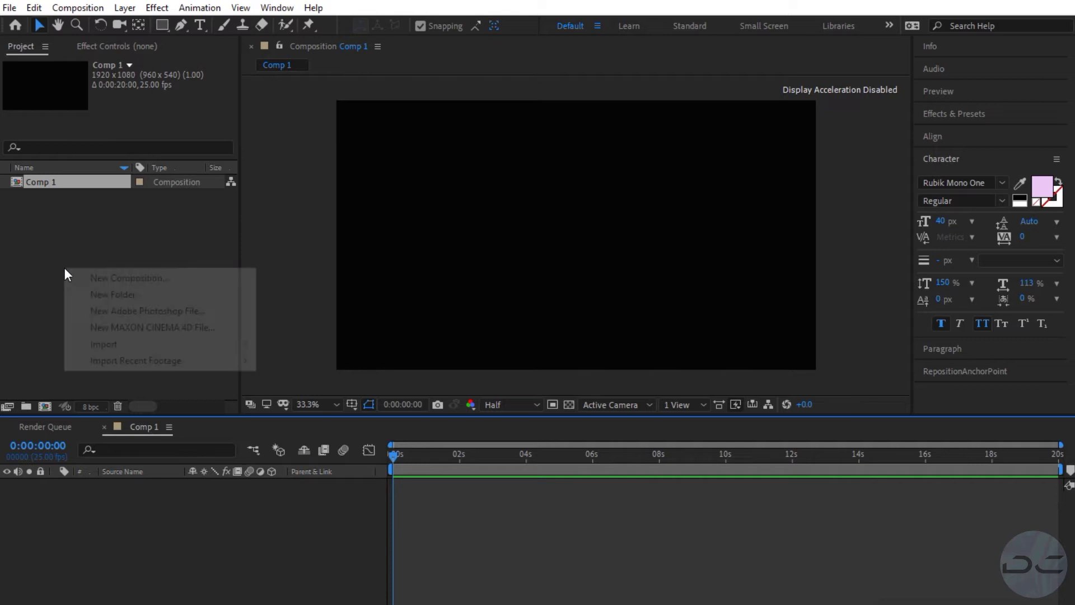
{"action": "mouse_move", "coordinate": [95, 344]}
{"action": "left_click", "coordinate": [275, 346]}
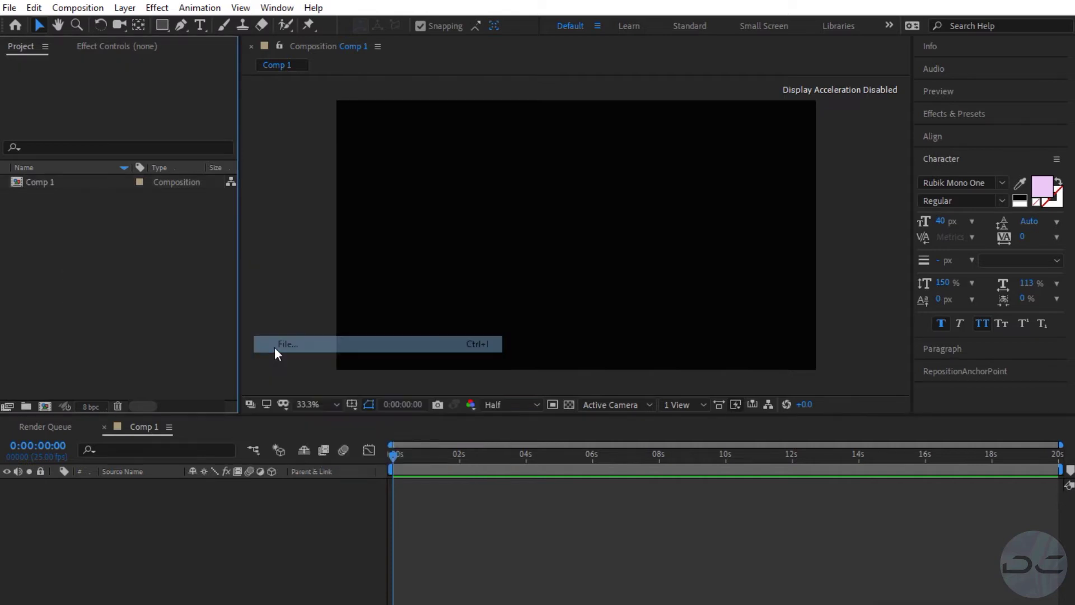
{"action": "left_click", "coordinate": [240, 174]}
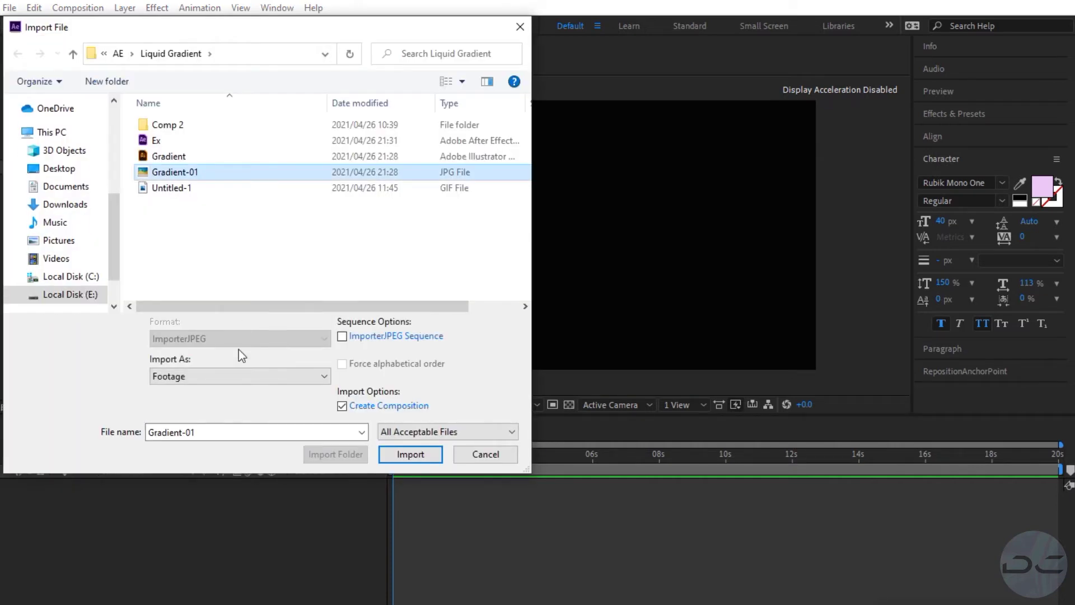
{"action": "left_click", "coordinate": [342, 406]}
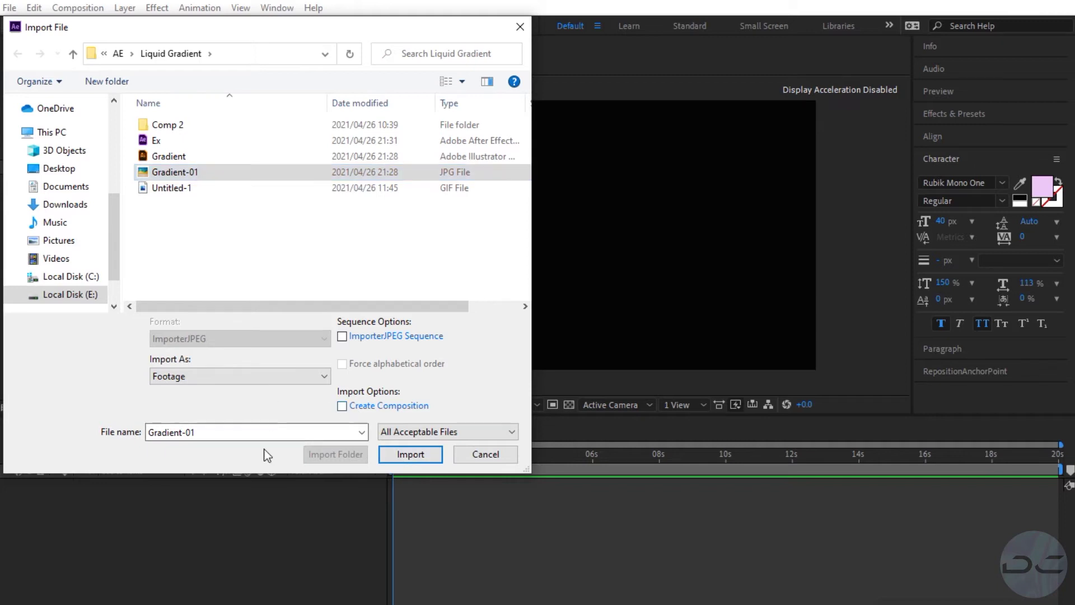
{"action": "left_click", "coordinate": [413, 455]}
- Place Gradient-01.jpg into Comp 1 and scale the layer to 50%
{"action": "left_click_drag", "start_coordinate": [61, 183], "coordinate": [159, 516]}
{"action": "key", "text": "s"}
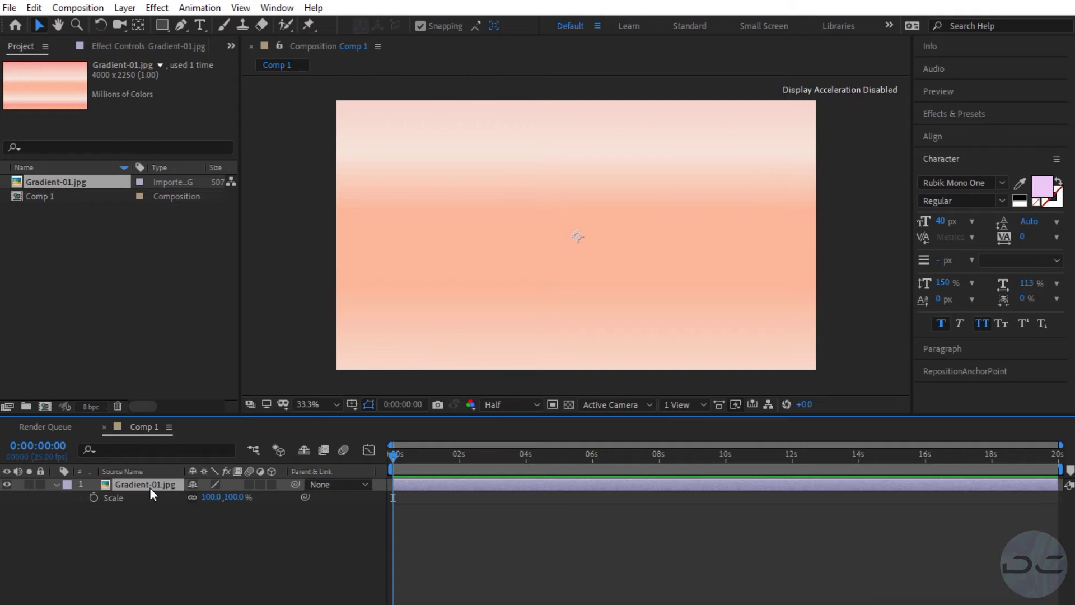
{"action": "left_click", "coordinate": [208, 497]}
{"action": "type", "text": "50"}
{"action": "left_click", "coordinate": [206, 533]}
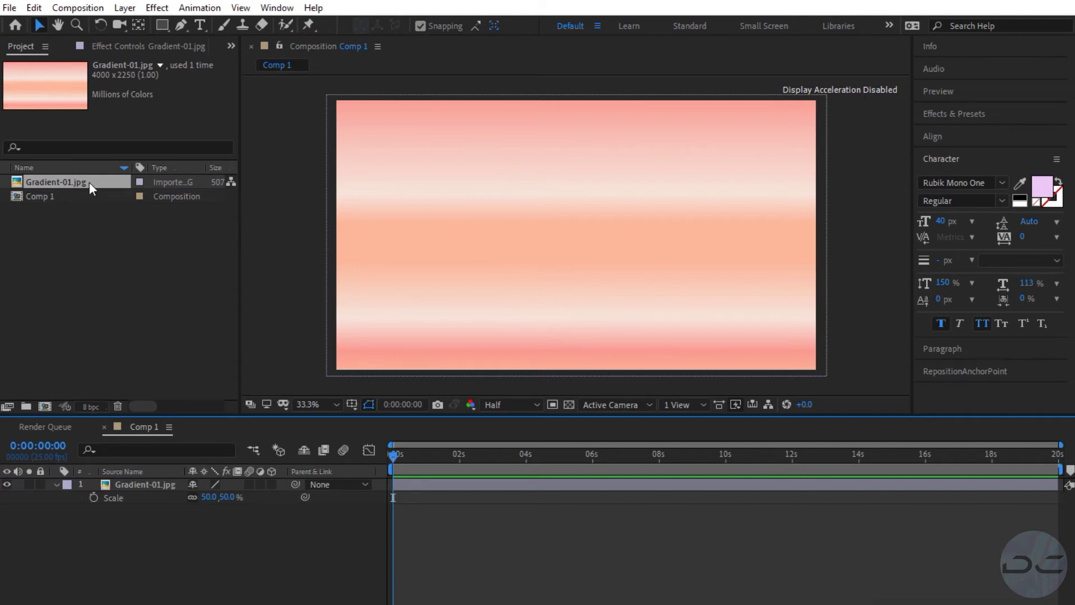
- Add a comp-sized black solid layer, Black Solid 1
{"action": "left_click", "coordinate": [121, 10]}
{"action": "mouse_move", "coordinate": [238, 29]}
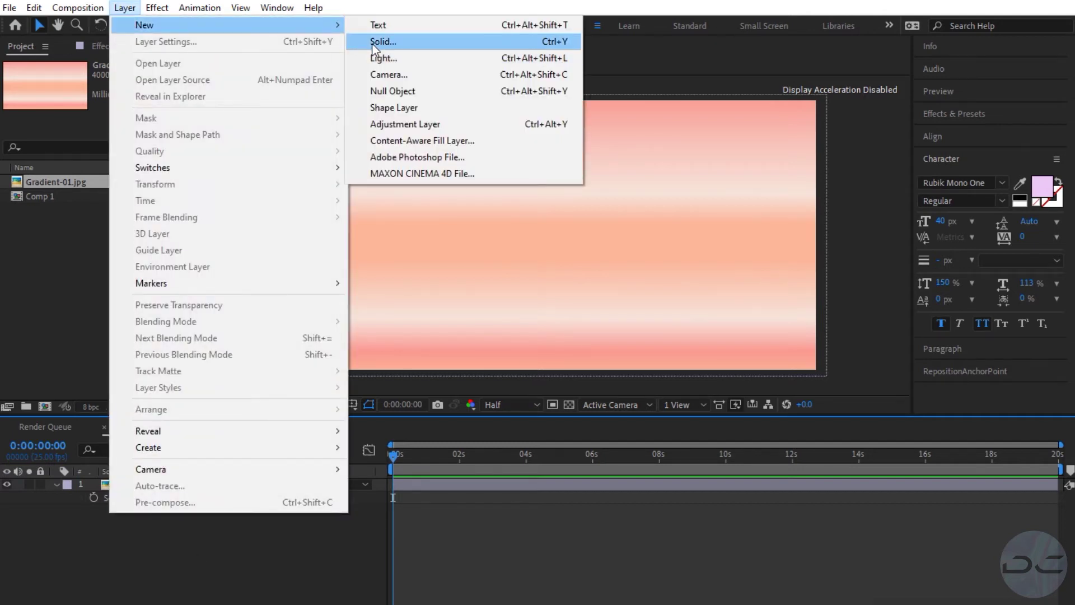
{"action": "left_click", "coordinate": [372, 42]}
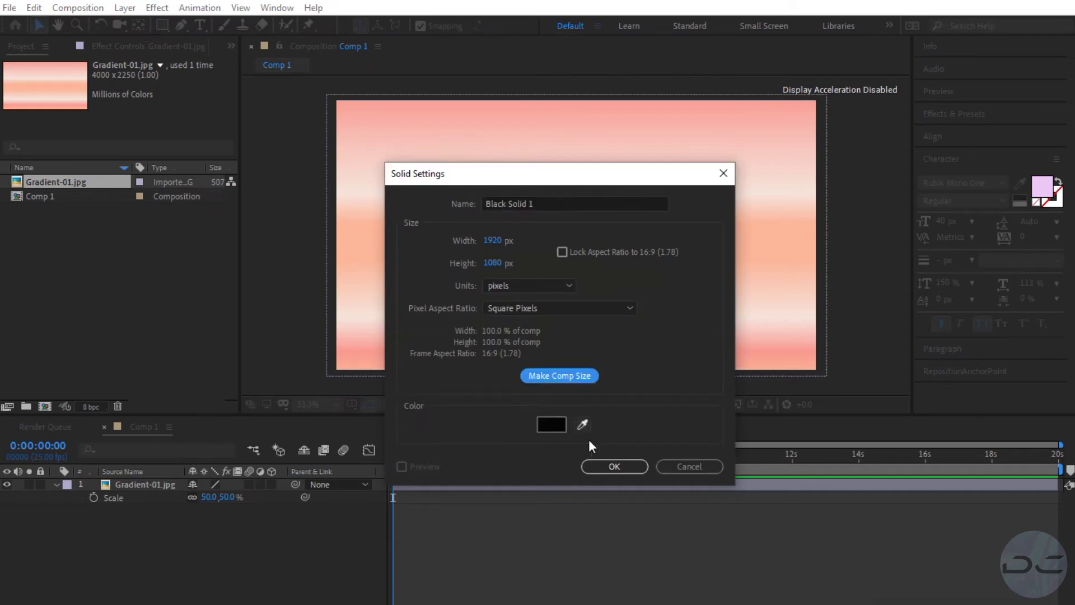
{"action": "left_click", "coordinate": [599, 465]}
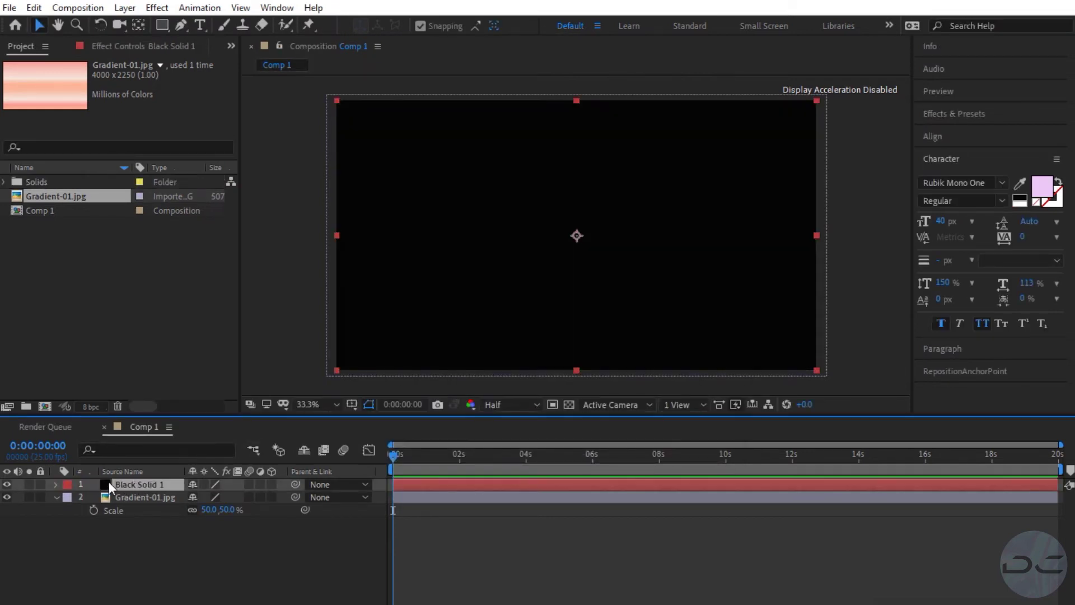
- Apply Fractal Noise to the solid with Fractal Type Dynamic Progressive and Complexity 1.0
{"action": "left_click", "coordinate": [158, 8]}
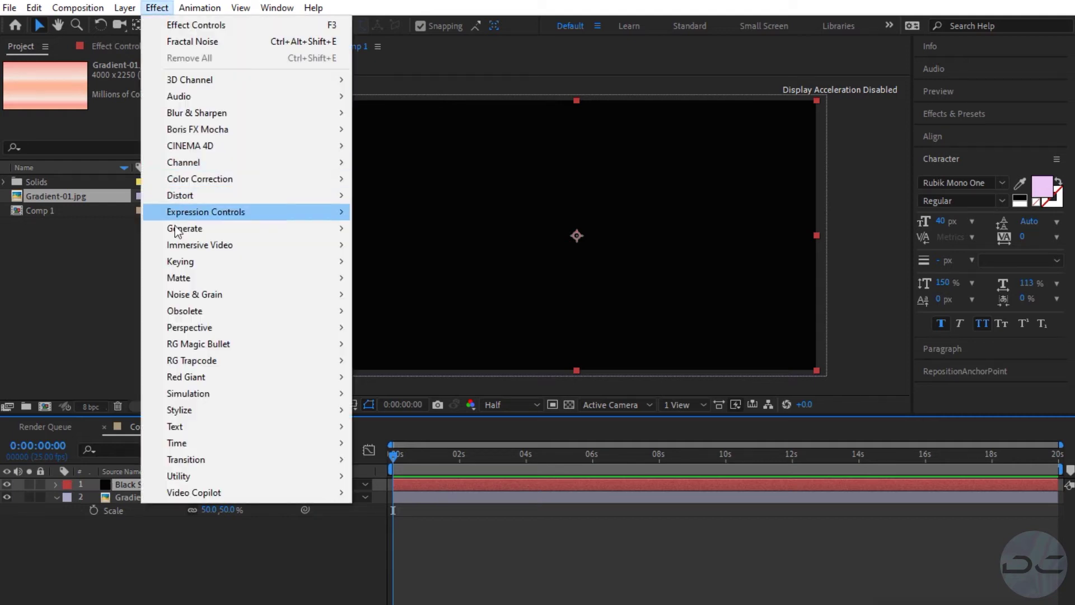
{"action": "mouse_move", "coordinate": [187, 295]}
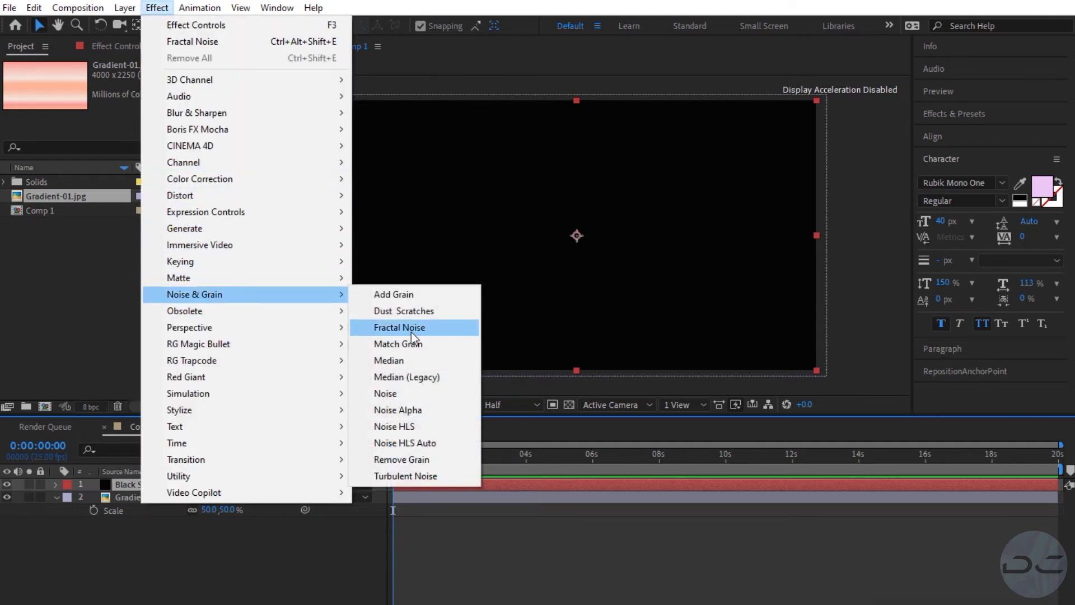
{"action": "left_click", "coordinate": [414, 330]}
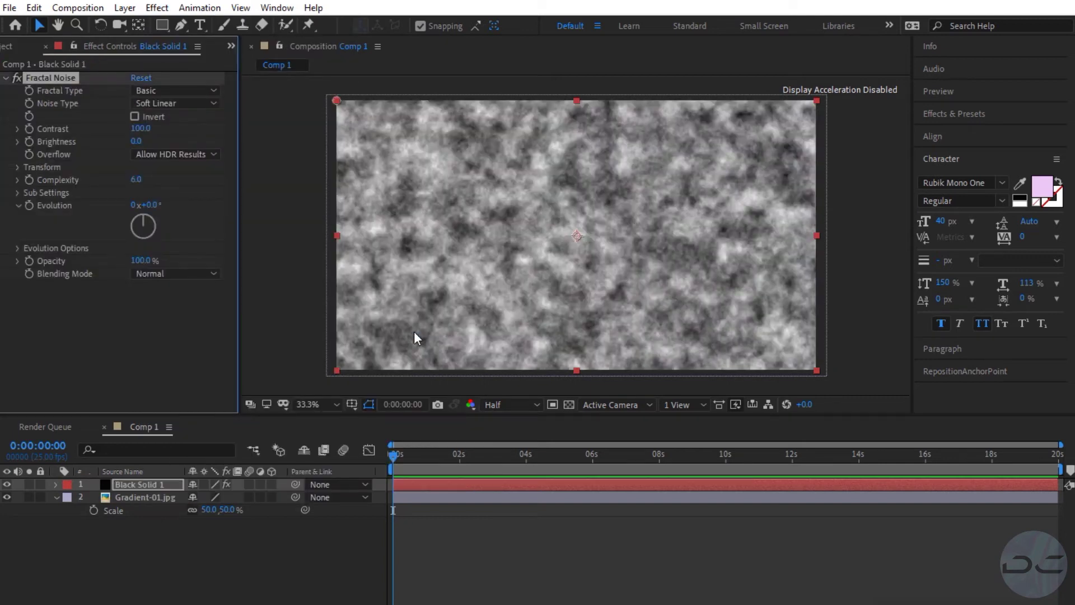
{"action": "left_click", "coordinate": [174, 91]}
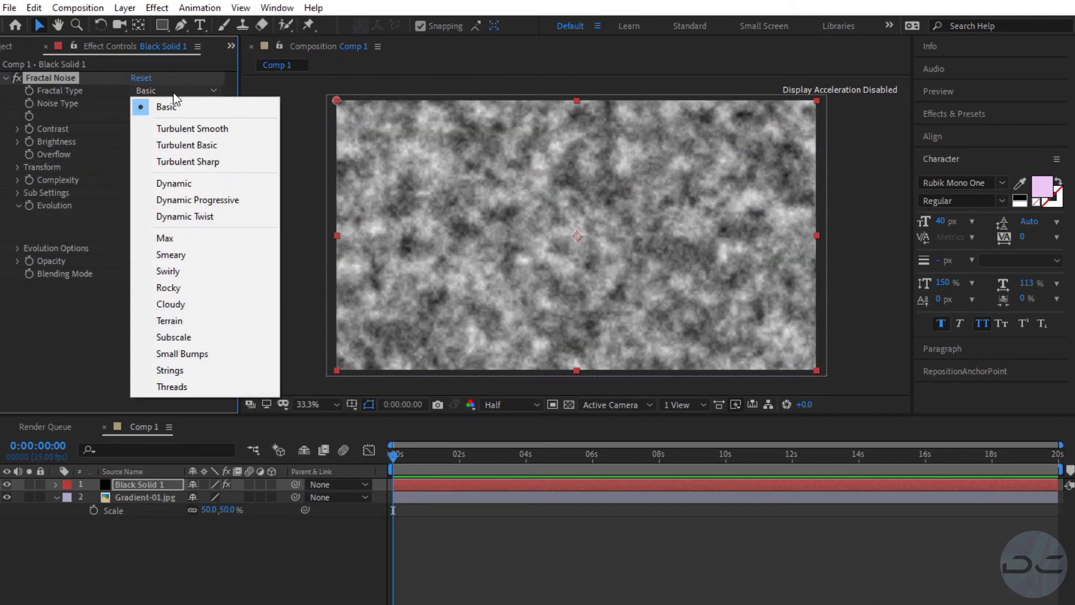
{"action": "left_click", "coordinate": [184, 200]}
{"action": "type", "text": "1"}
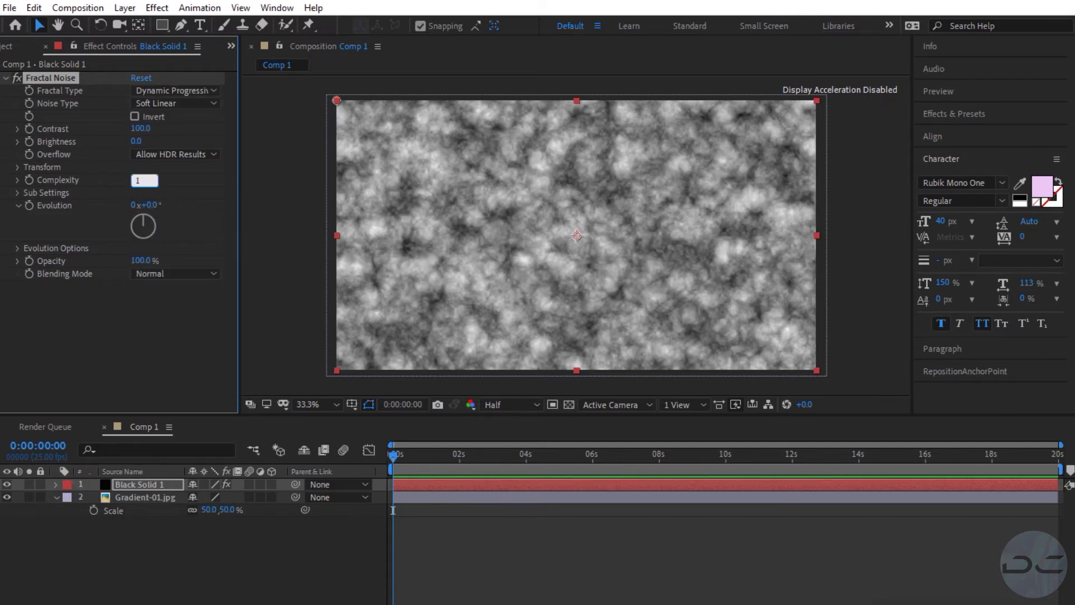
{"action": "key", "text": "Return"}
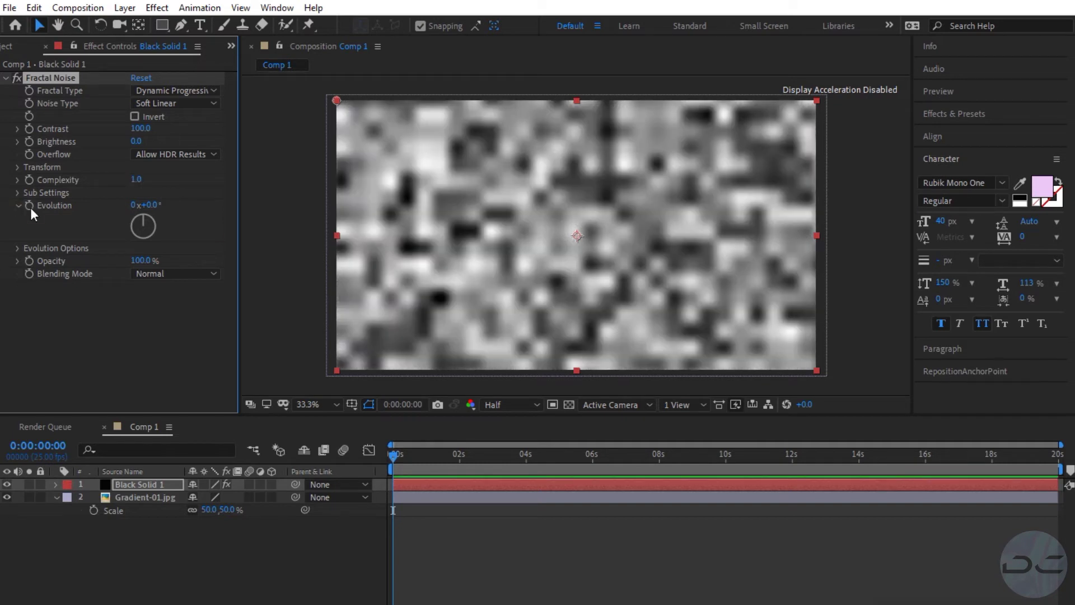
{"action": "left_click", "coordinate": [117, 484]}
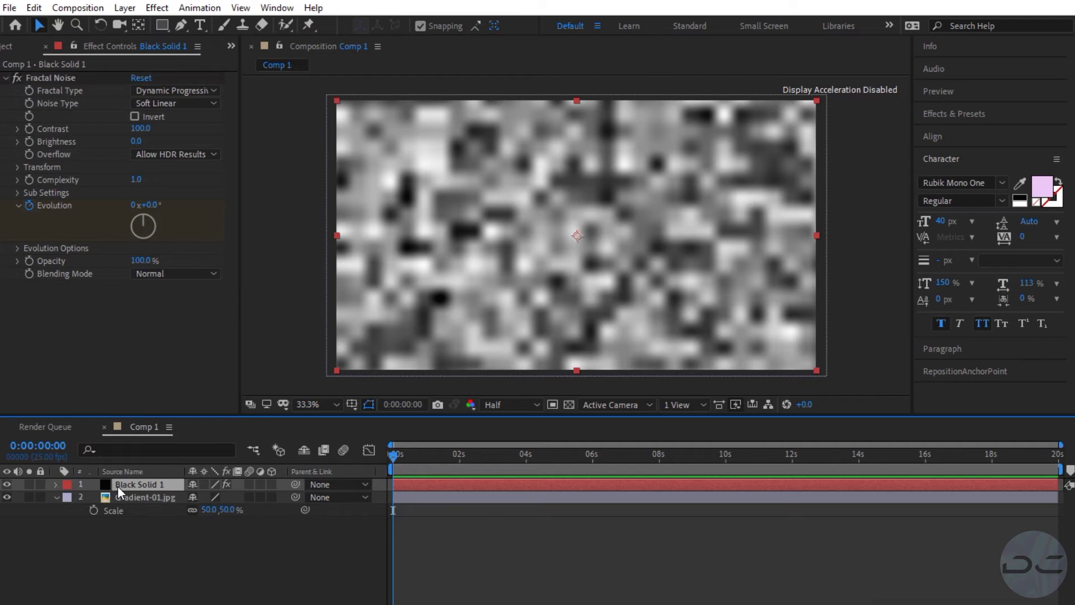
- Drive the Fractal Noise Evolution with the expression time*100 and scrub ten frames to check it animates
{"action": "key", "text": "u"}
{"action": "left_click", "coordinate": [106, 510], "text": "alt"}
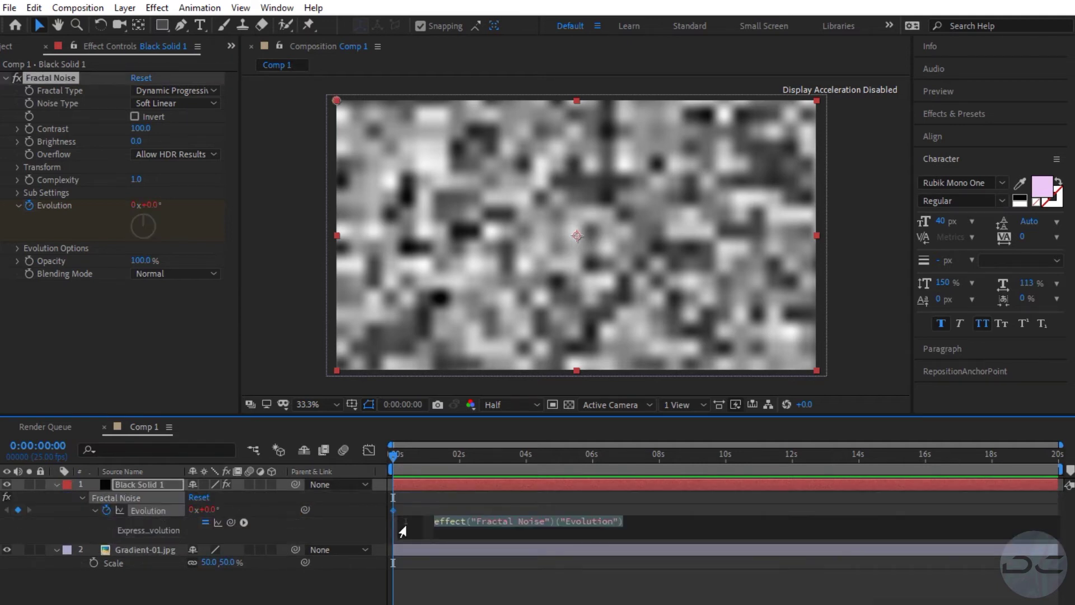
{"action": "type", "text": "time*"}
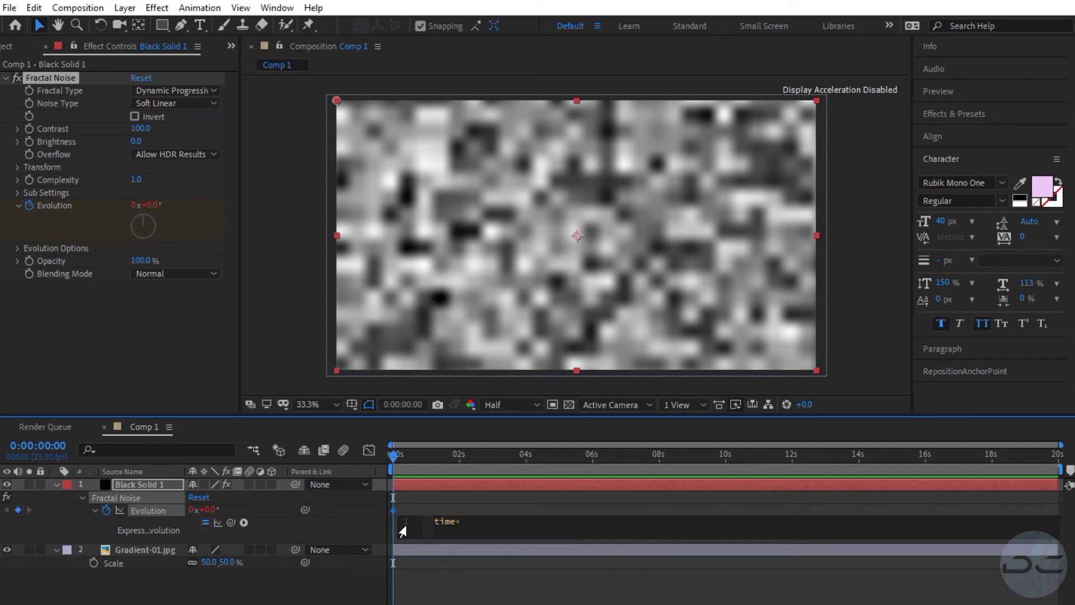
{"action": "left_click", "coordinate": [496, 511]}
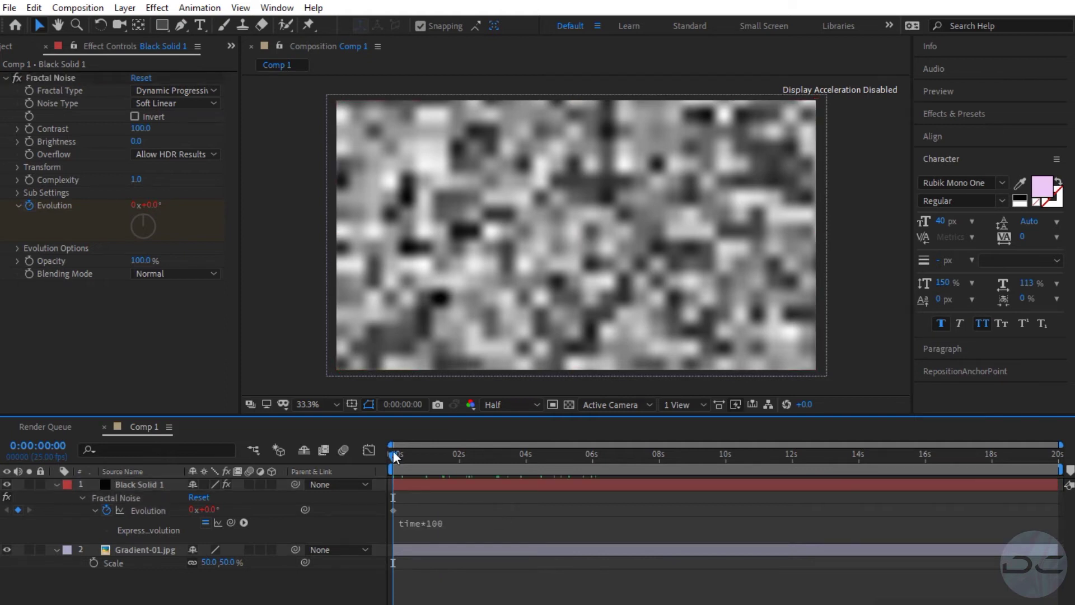
{"action": "mouse_move", "coordinate": [392, 454]}
{"action": "left_mouse_down"}
{"action": "mouse_move", "coordinate": [745, 486]}
{"action": "mouse_move", "coordinate": [385, 496]}
{"action": "left_mouse_up"}
{"action": "key", "text": "F4"}
- Set Black Solid 1's blending mode to Lighten and collapse both layers' properties
{"action": "left_click", "coordinate": [224, 484]}
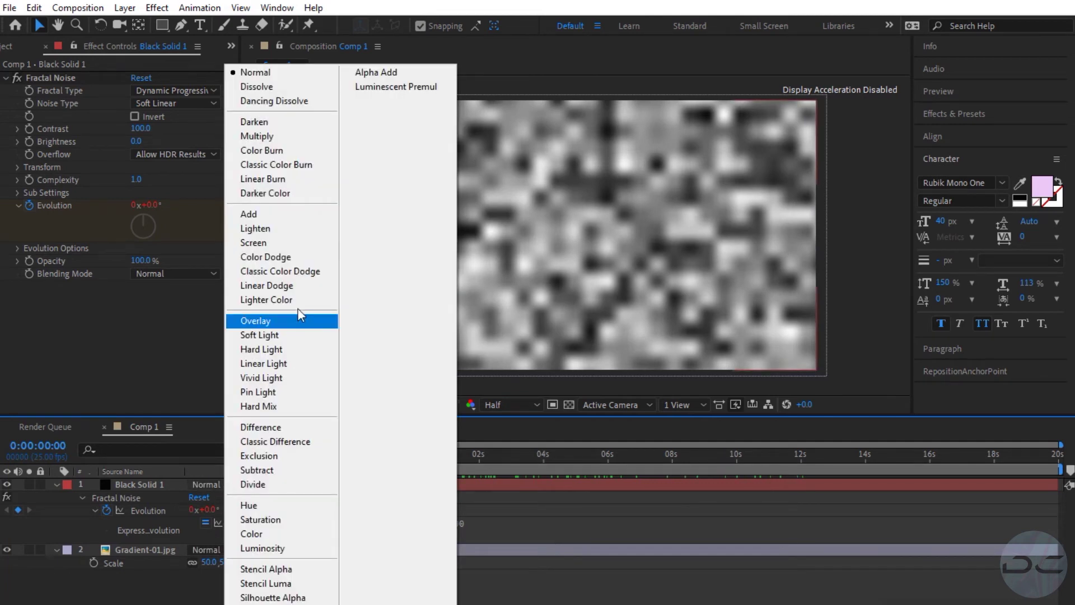
{"action": "left_click", "coordinate": [302, 229]}
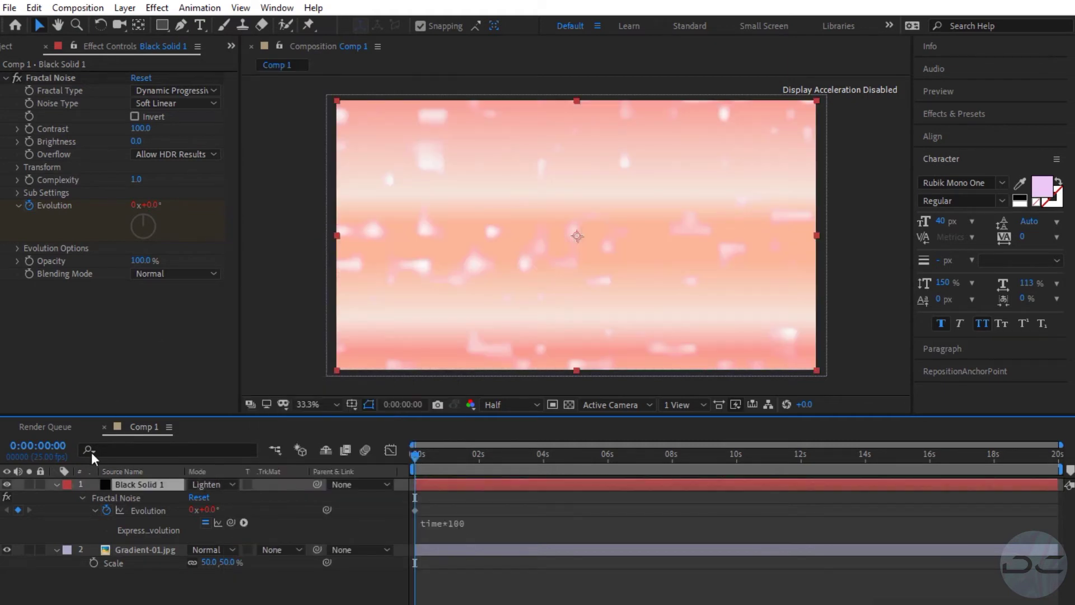
{"action": "left_click", "coordinate": [57, 485]}
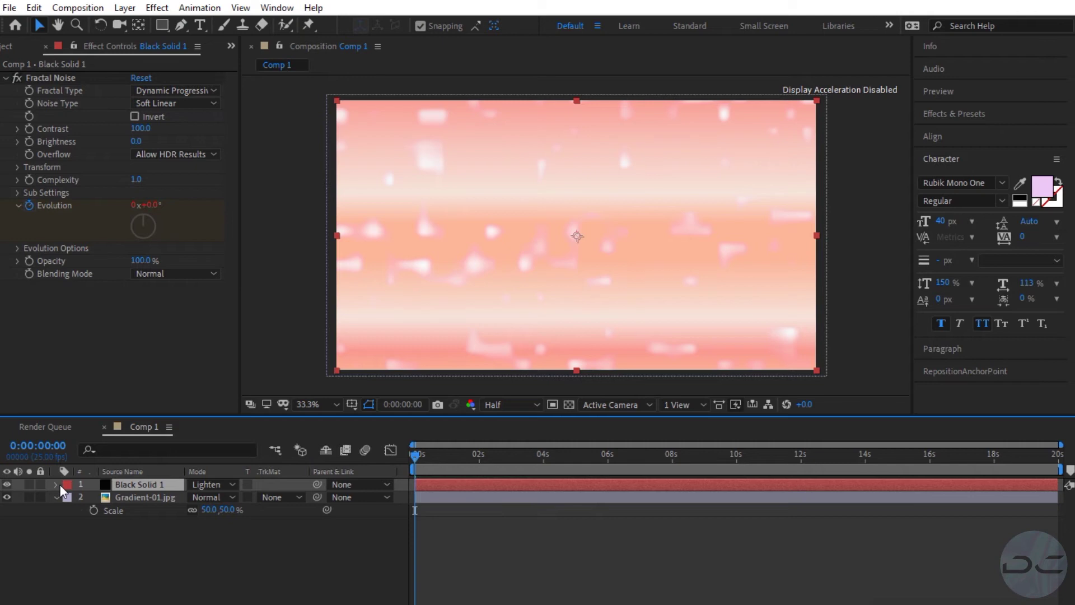
{"action": "left_click", "coordinate": [56, 497]}
- Add a Glow effect to Black Solid 1 with Glow Threshold at 90%
{"action": "left_click", "coordinate": [157, 7]}
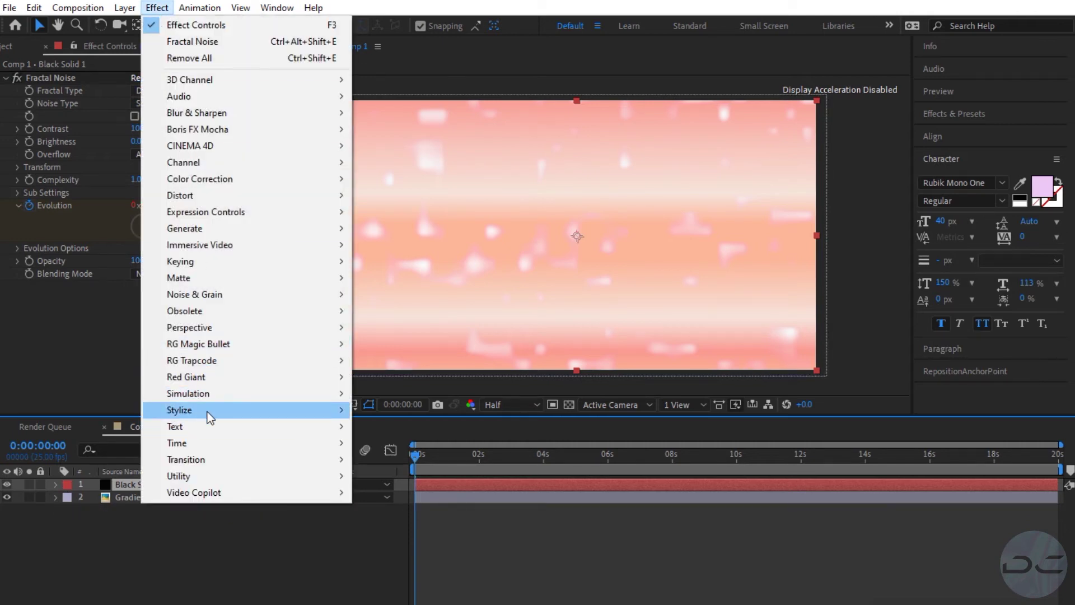
{"action": "mouse_move", "coordinate": [207, 412]}
{"action": "left_click", "coordinate": [398, 281]}
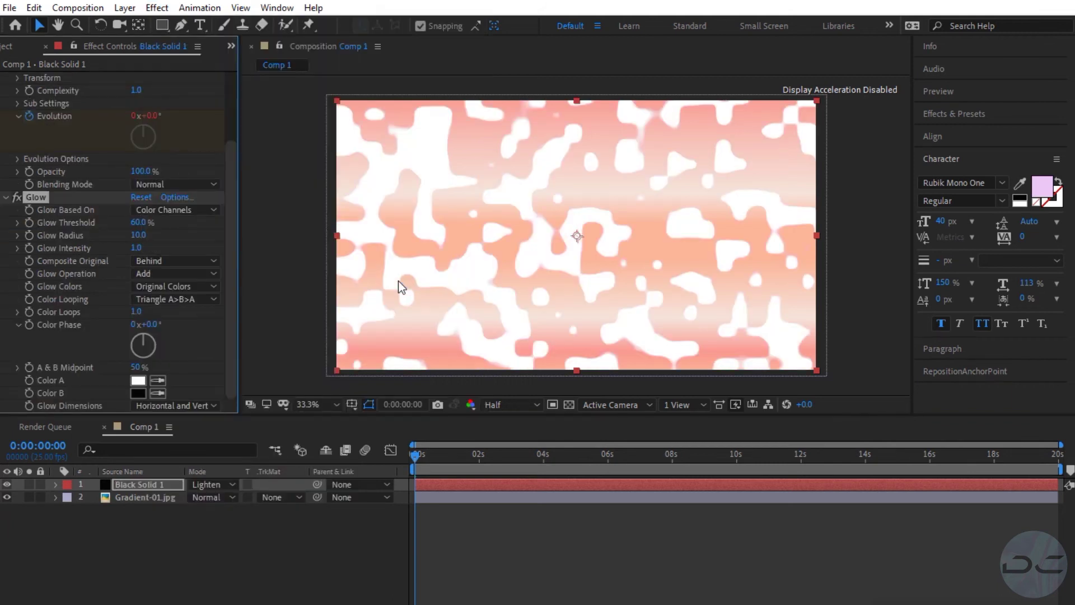
{"action": "left_click", "coordinate": [139, 222]}
{"action": "left_click", "coordinate": [160, 237]}
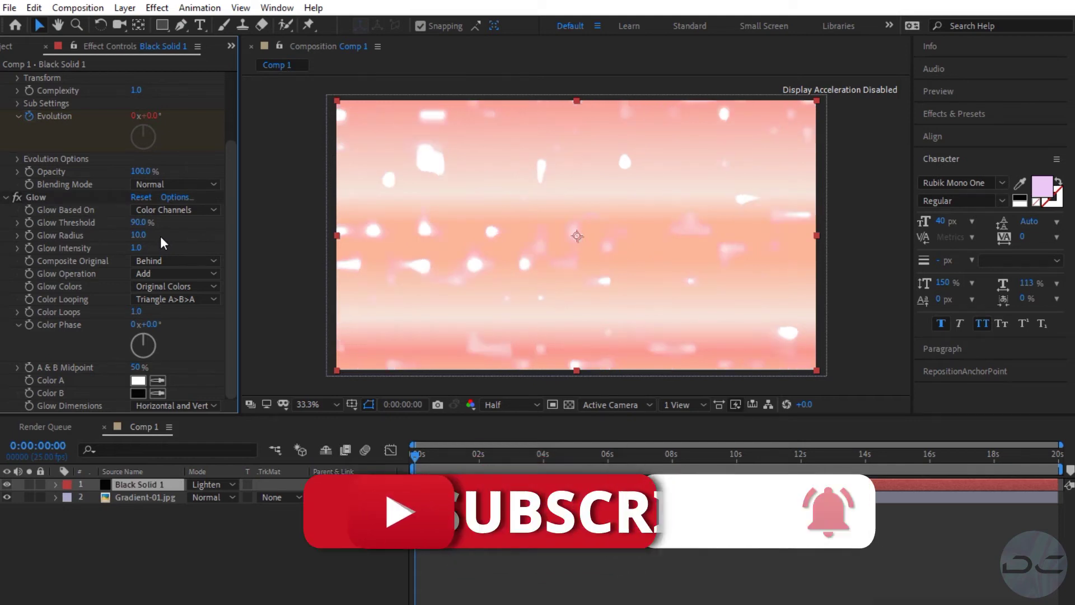
{"action": "left_click_drag", "start_coordinate": [136, 542], "coordinate": [133, 487]}
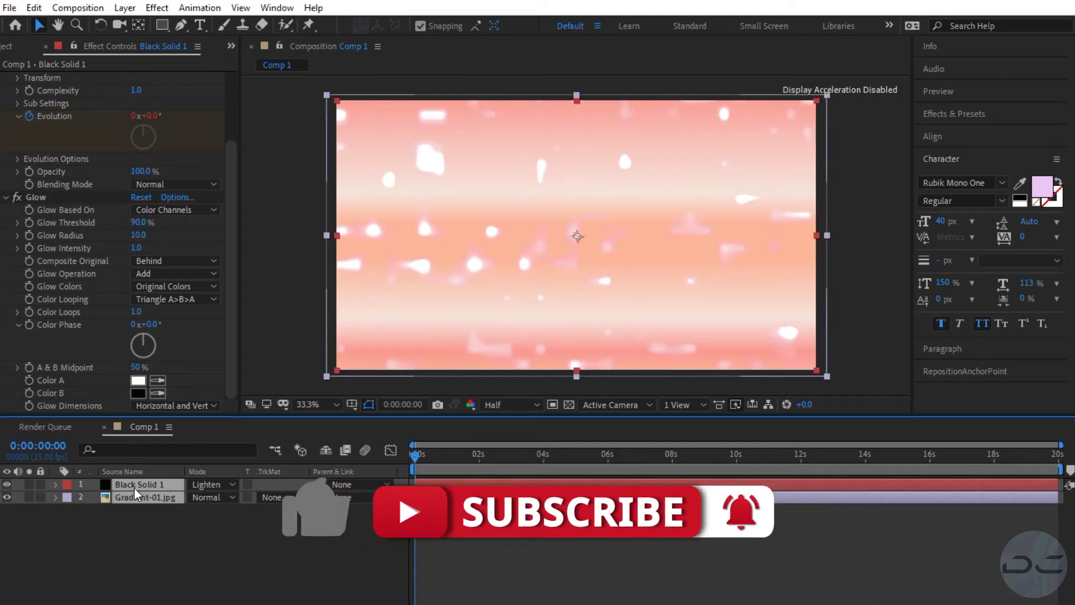
- Pre-compose the gradient and noise layers into a new composition named Noise, moving all attributes
{"action": "right_click", "coordinate": [133, 487]}
{"action": "left_click", "coordinate": [193, 421]}
{"action": "type", "text": "Noise"}
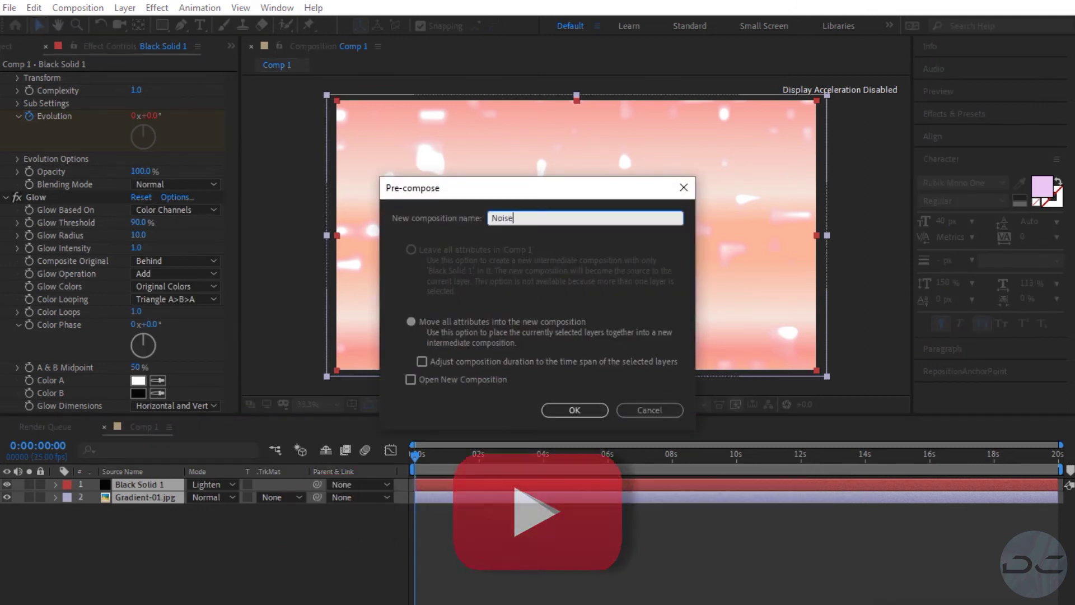
{"action": "left_click", "coordinate": [576, 408]}
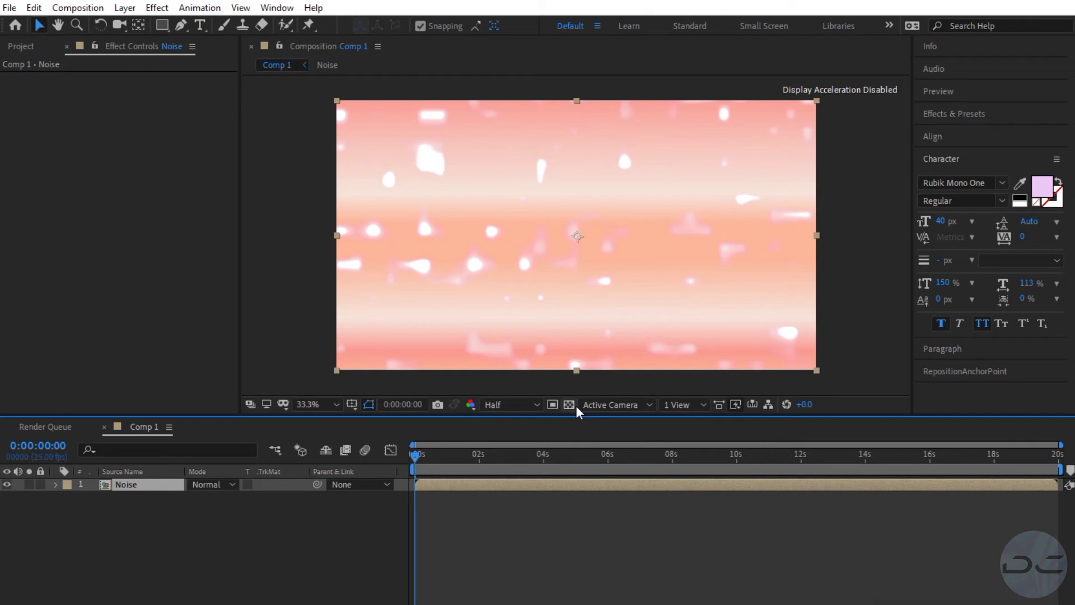
- Apply the Liquify distortion effect to the Noise layer
{"action": "left_click", "coordinate": [155, 8]}
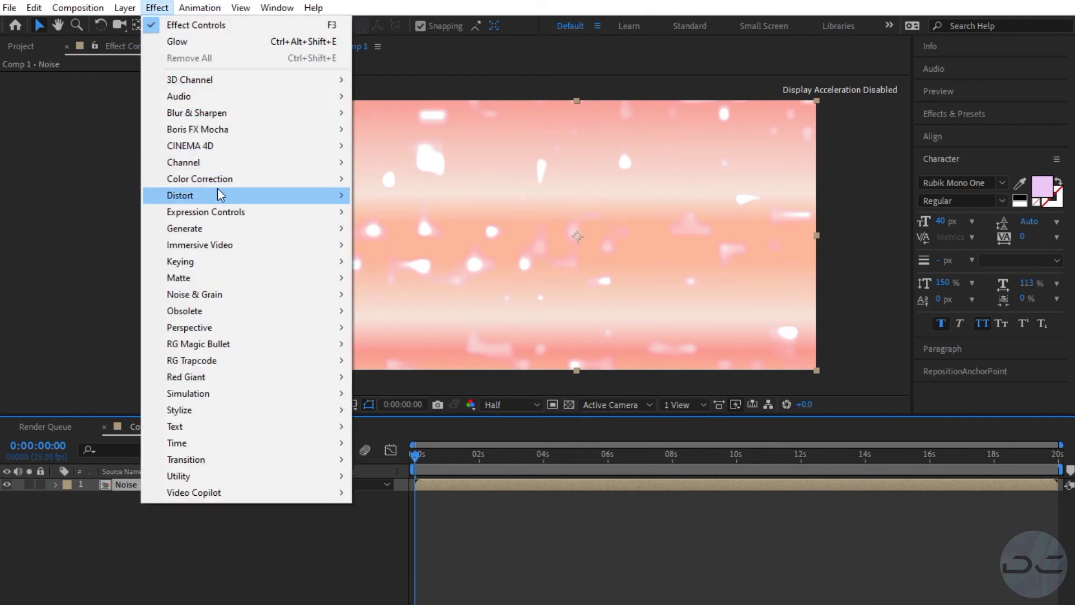
{"action": "mouse_move", "coordinate": [220, 194]}
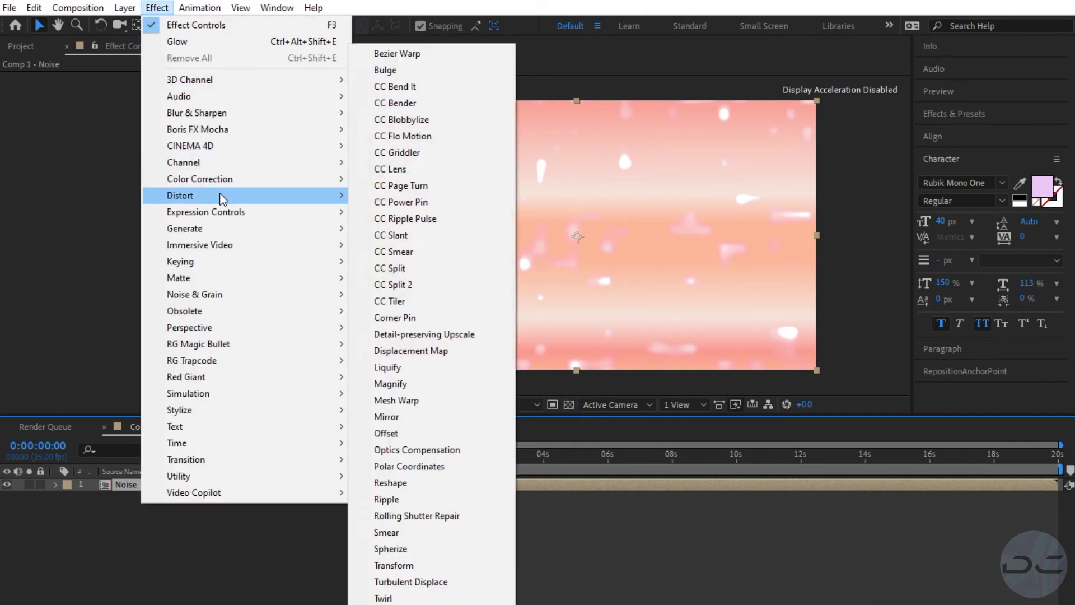
{"action": "left_click", "coordinate": [402, 368]}
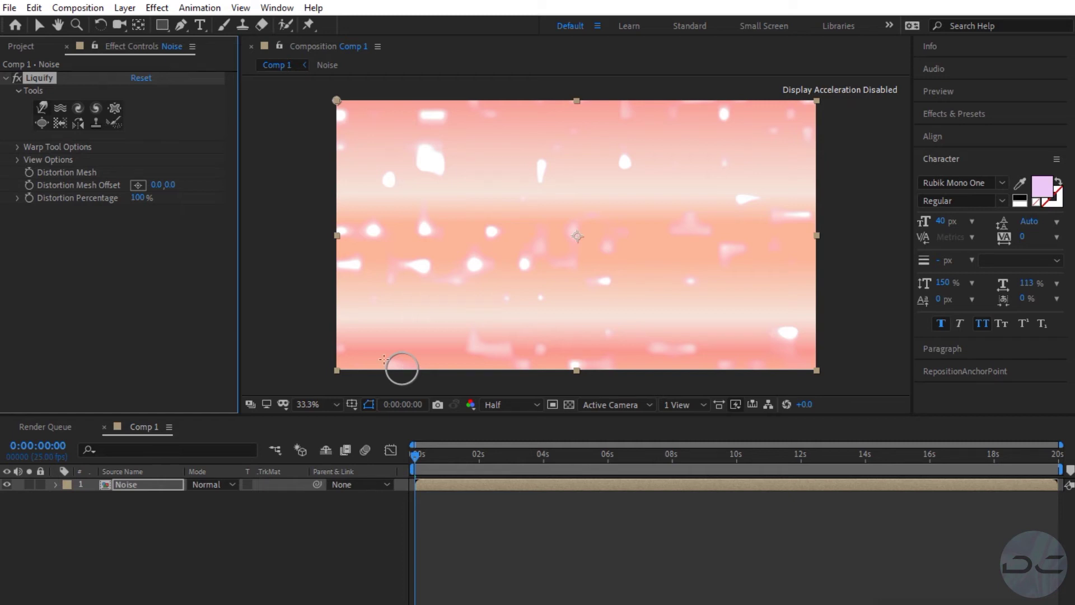
- Set the Liquify warp brush to size 200 and pressure 80
{"action": "left_click", "coordinate": [42, 107]}
{"action": "left_click", "coordinate": [114, 111]}
{"action": "left_click", "coordinate": [20, 148]}
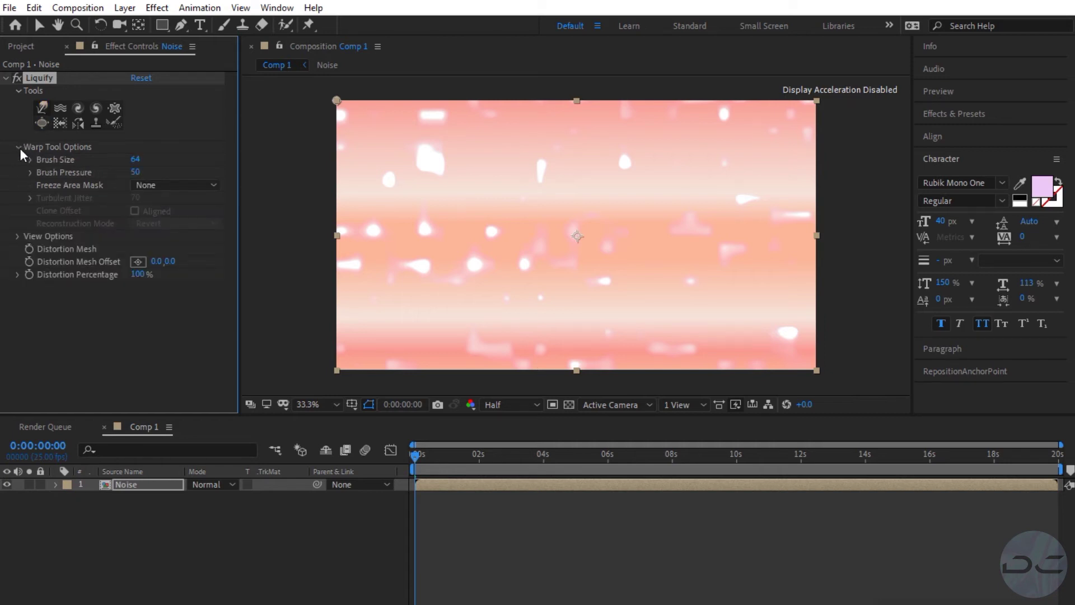
{"action": "left_click", "coordinate": [135, 159]}
{"action": "type", "text": "200"}
{"action": "left_click", "coordinate": [139, 172]}
{"action": "type", "text": "80"}
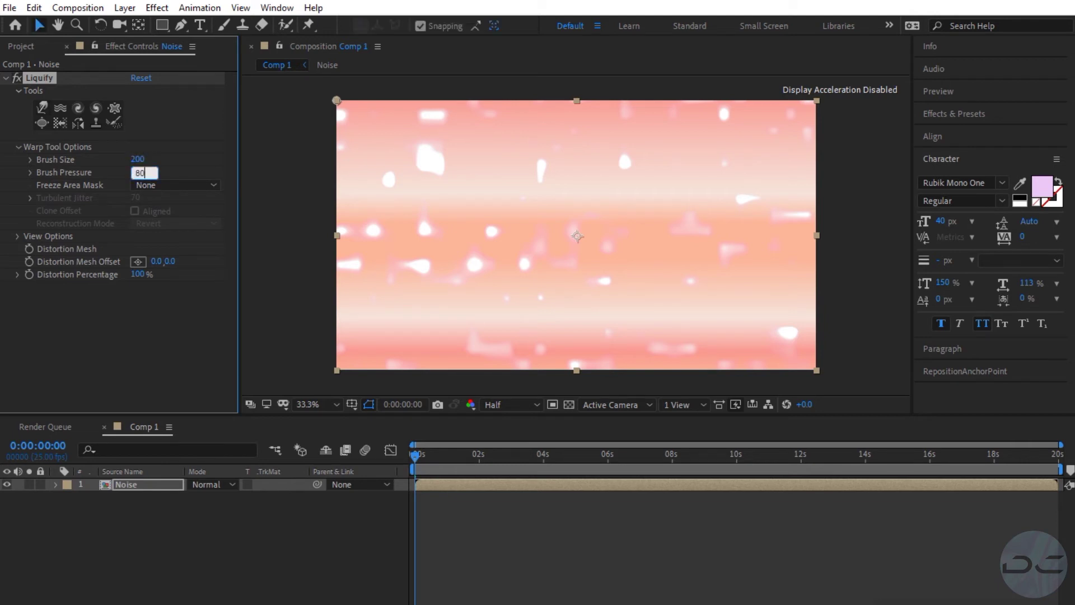
{"action": "left_click", "coordinate": [183, 168]}
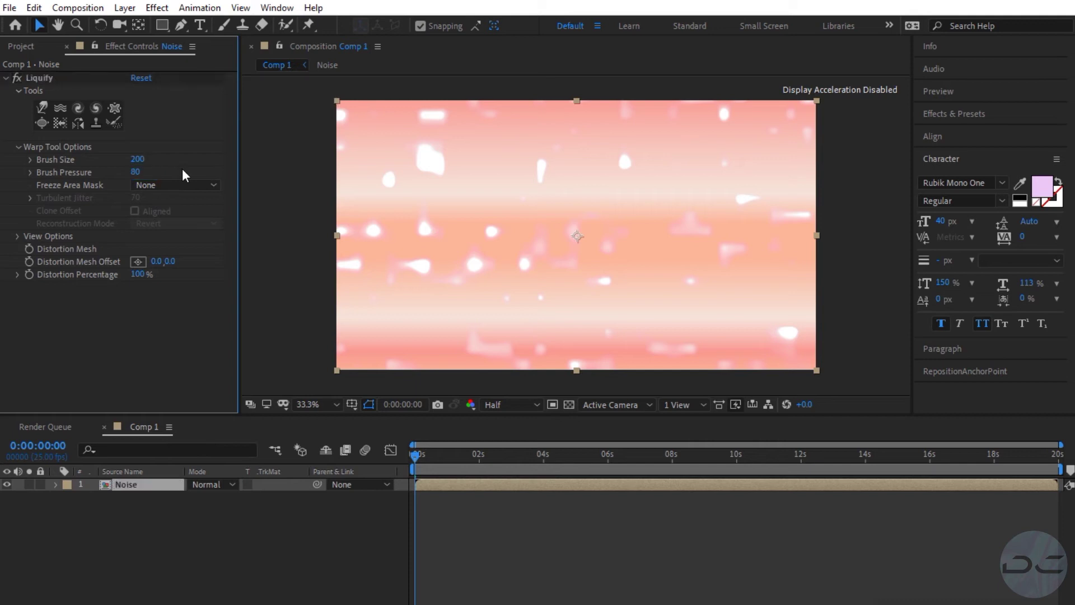
- Zoom the view out and paint a warp swirl near the centre-left of the comp
{"action": "left_click", "coordinate": [44, 108]}
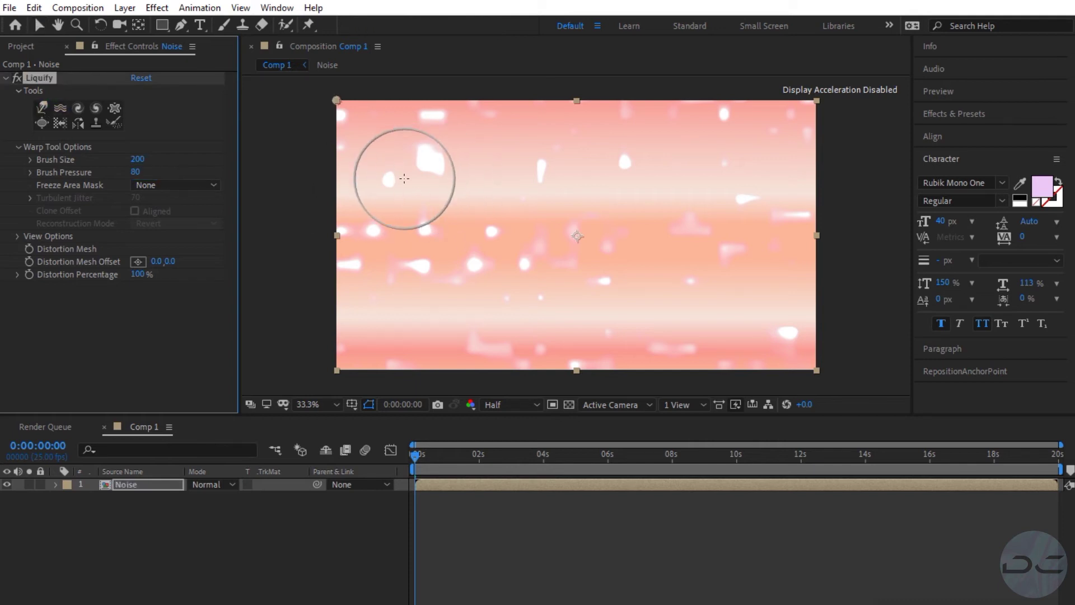
{"action": "key", "text": "comma"}
{"action": "mouse_move", "coordinate": [472, 179]}
{"action": "left_mouse_down"}
{"action": "mouse_move", "coordinate": [510, 213]}
{"action": "mouse_move", "coordinate": [524, 284]}
{"action": "mouse_move", "coordinate": [536, 251]}
{"action": "mouse_move", "coordinate": [459, 156]}
{"action": "mouse_move", "coordinate": [485, 176]}
{"action": "mouse_move", "coordinate": [499, 303]}
{"action": "left_mouse_up"}
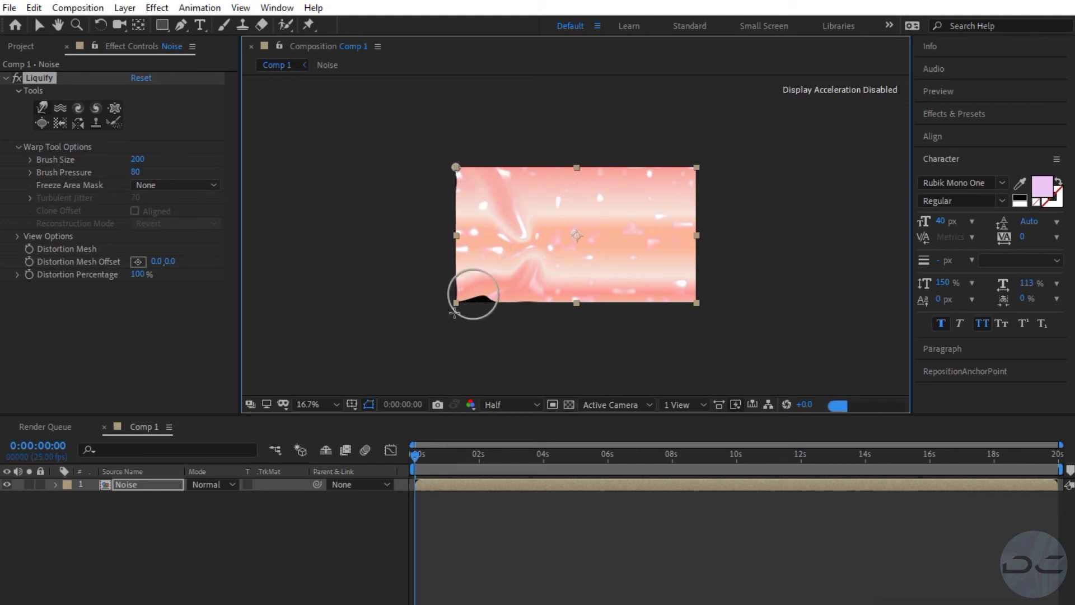
- Select the Noise layer and reveal its Scale property with S
{"action": "left_click", "coordinate": [151, 484]}
{"action": "key", "text": "v"}
{"action": "key", "text": "s"}
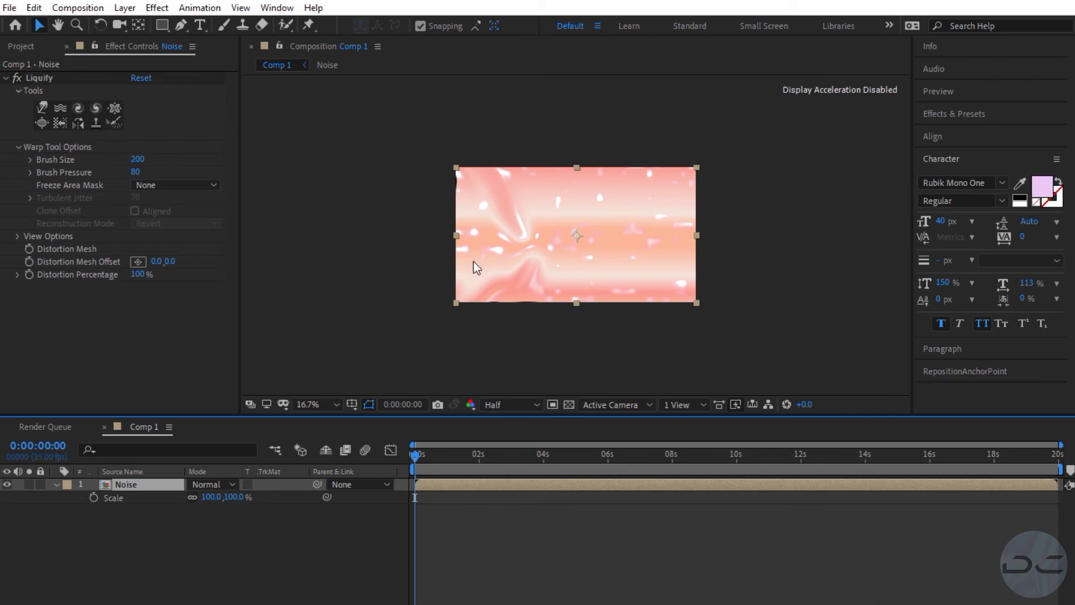
{"action": "left_click", "coordinate": [134, 78]}
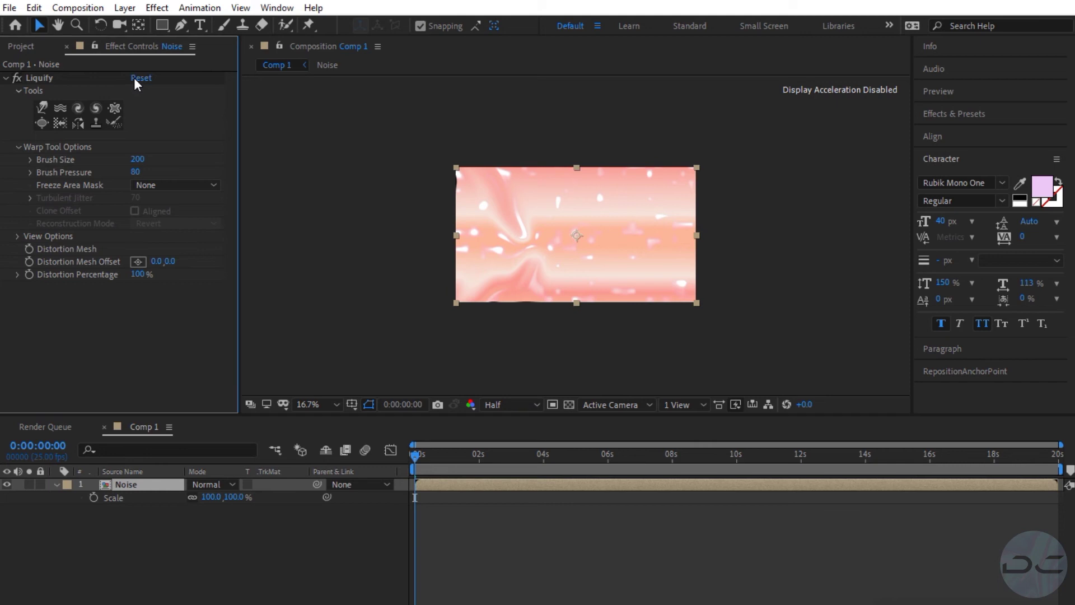
- Reset Liquify, smear toward the top-left, and drop preview resolution to Quarter
{"action": "left_click", "coordinate": [134, 78]}
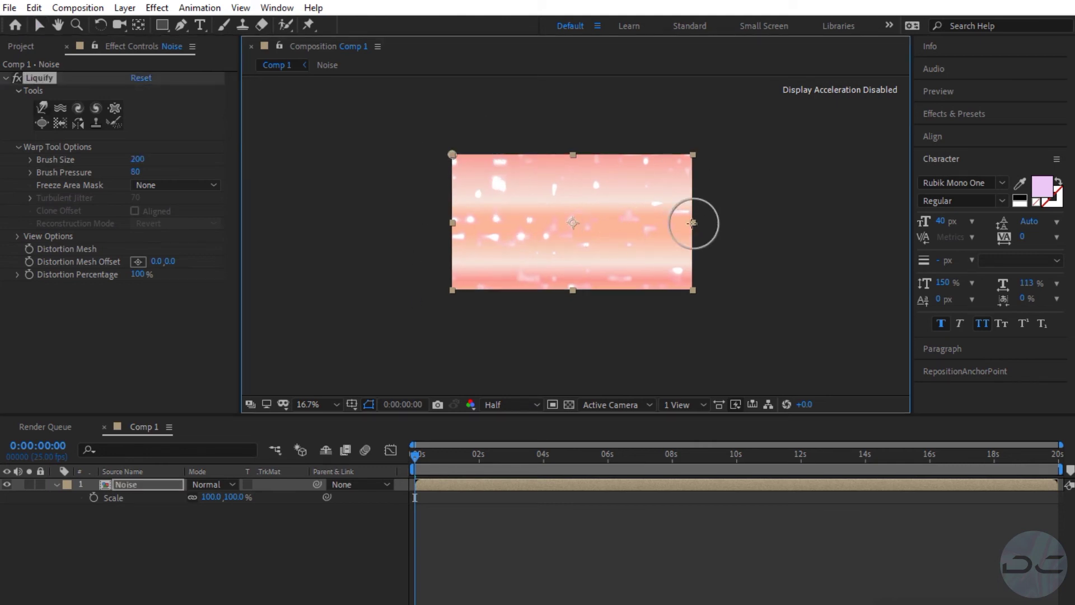
{"action": "left_click_drag", "start_coordinate": [691, 221], "coordinate": [491, 144]}
{"action": "left_click", "coordinate": [498, 405]}
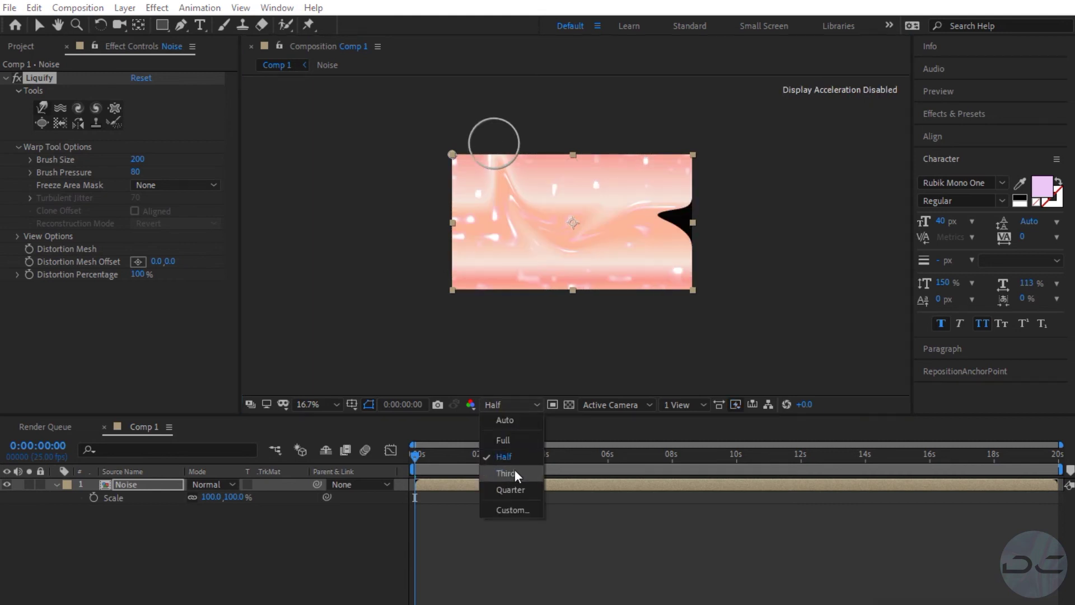
{"action": "left_click", "coordinate": [512, 488]}
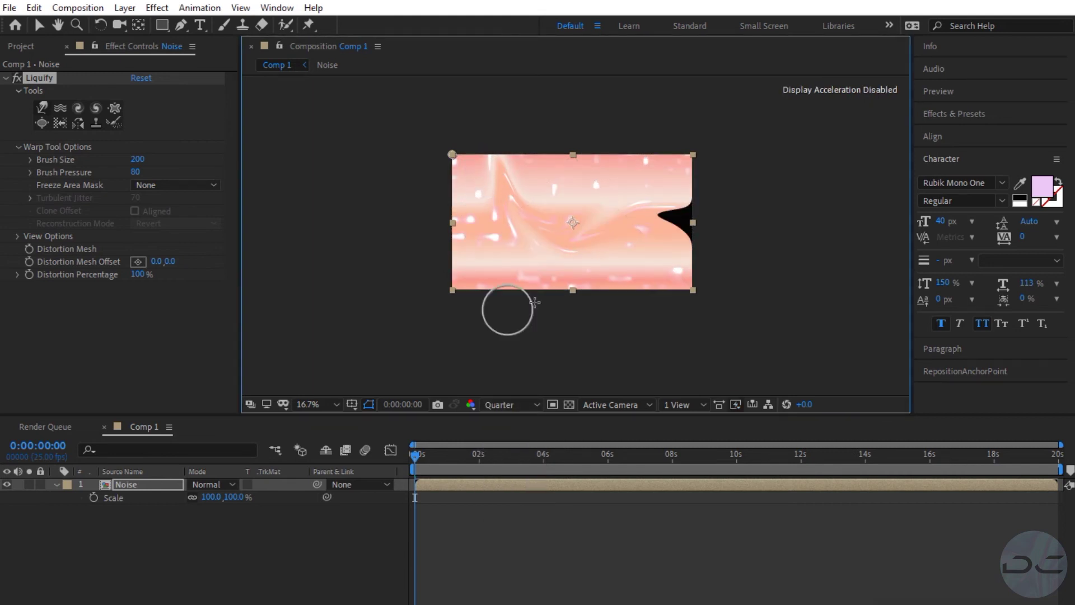
- Paint new warp swirls across the layer and smooth the right-edge black notch
{"action": "mouse_move", "coordinate": [535, 302]}
{"action": "left_mouse_down"}
{"action": "mouse_move", "coordinate": [577, 184]}
{"action": "mouse_move", "coordinate": [722, 166]}
{"action": "left_mouse_up"}
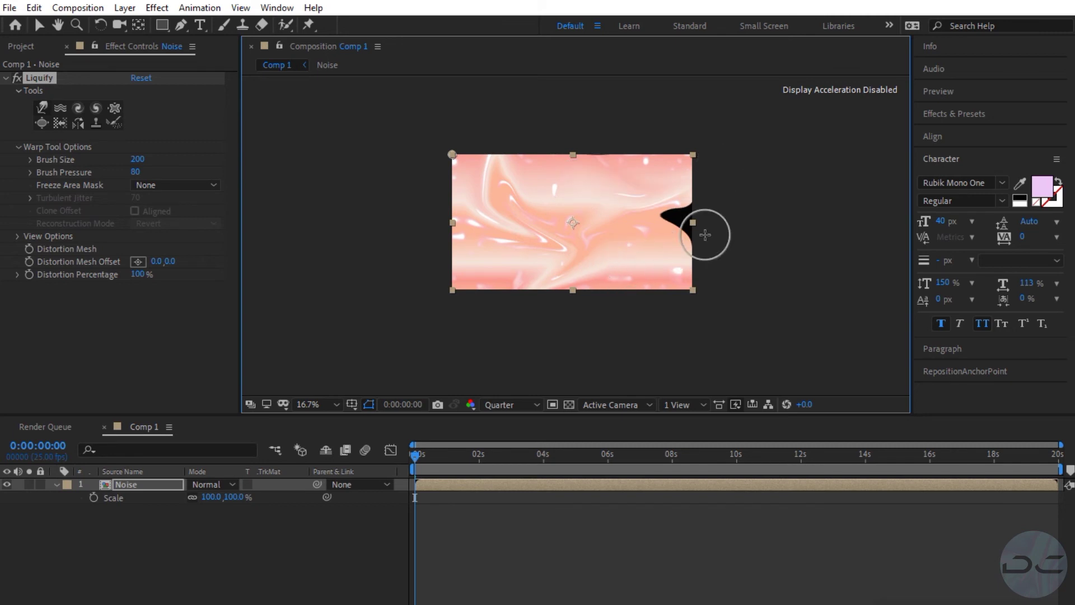
{"action": "left_click_drag", "start_coordinate": [666, 218], "coordinate": [719, 216]}
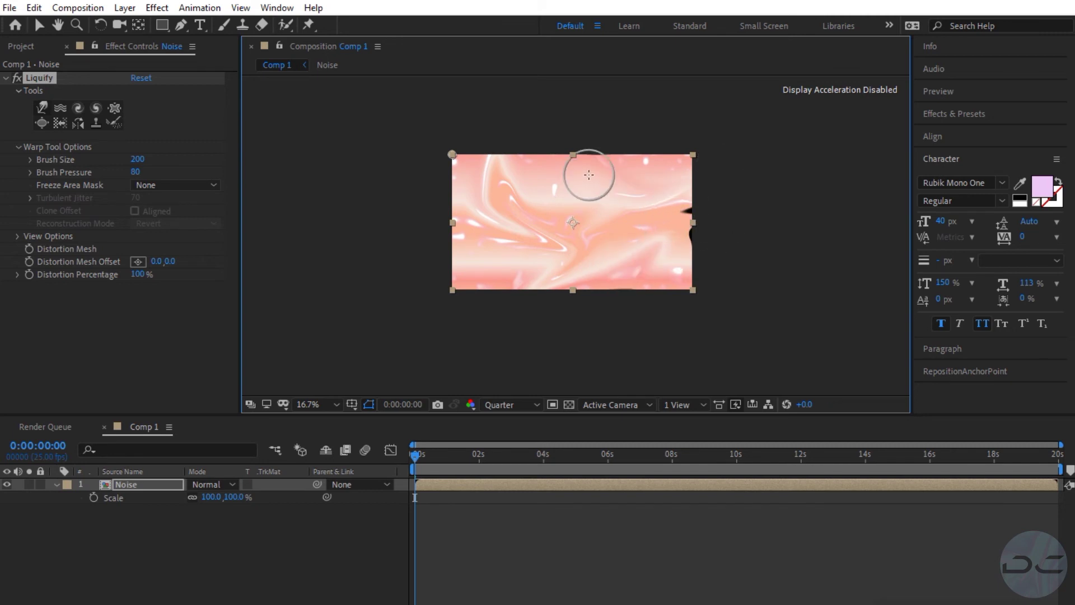
{"action": "mouse_move", "coordinate": [607, 178]}
{"action": "left_mouse_down"}
{"action": "mouse_move", "coordinate": [664, 308]}
{"action": "mouse_move", "coordinate": [618, 134]}
{"action": "mouse_move", "coordinate": [466, 196]}
{"action": "left_mouse_up"}
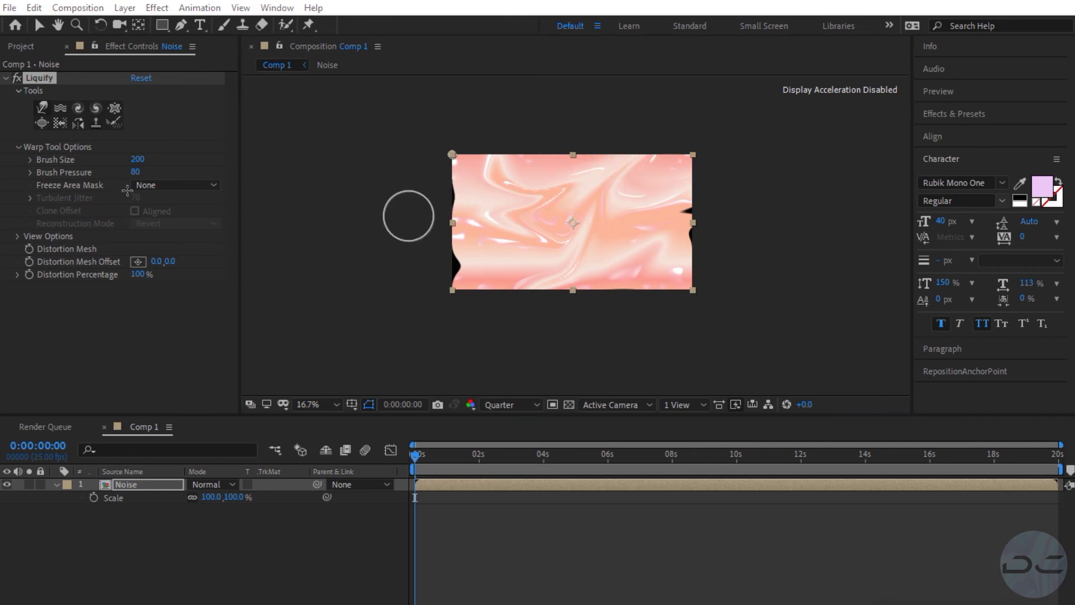
- Keyframe the Distortion Mesh at the start and move time to 0:00:19:24
{"action": "left_click", "coordinate": [28, 249]}
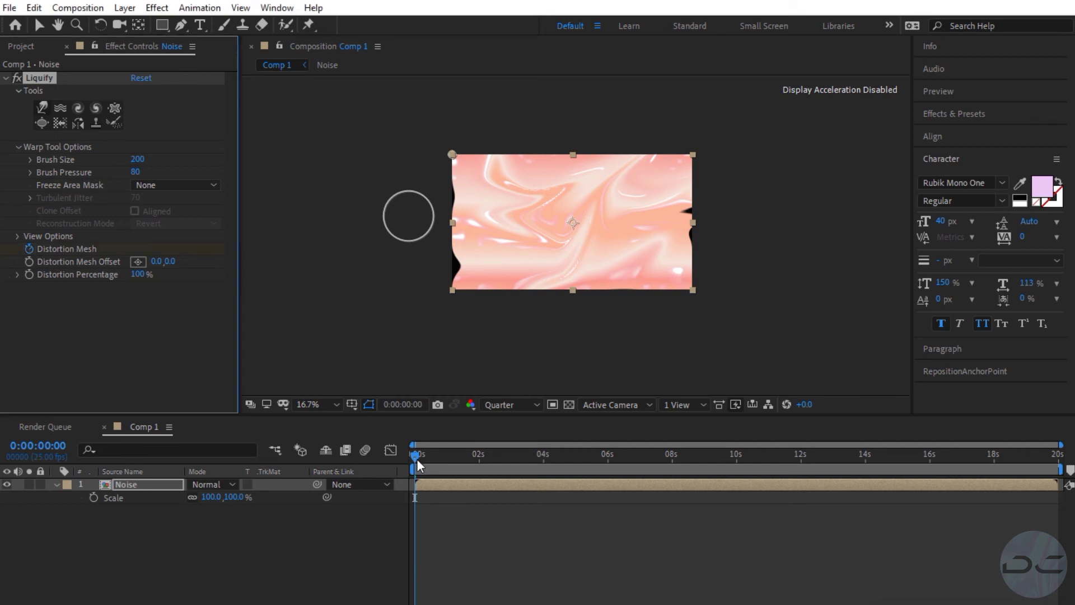
{"action": "left_click_drag", "start_coordinate": [418, 461], "coordinate": [1069, 471]}
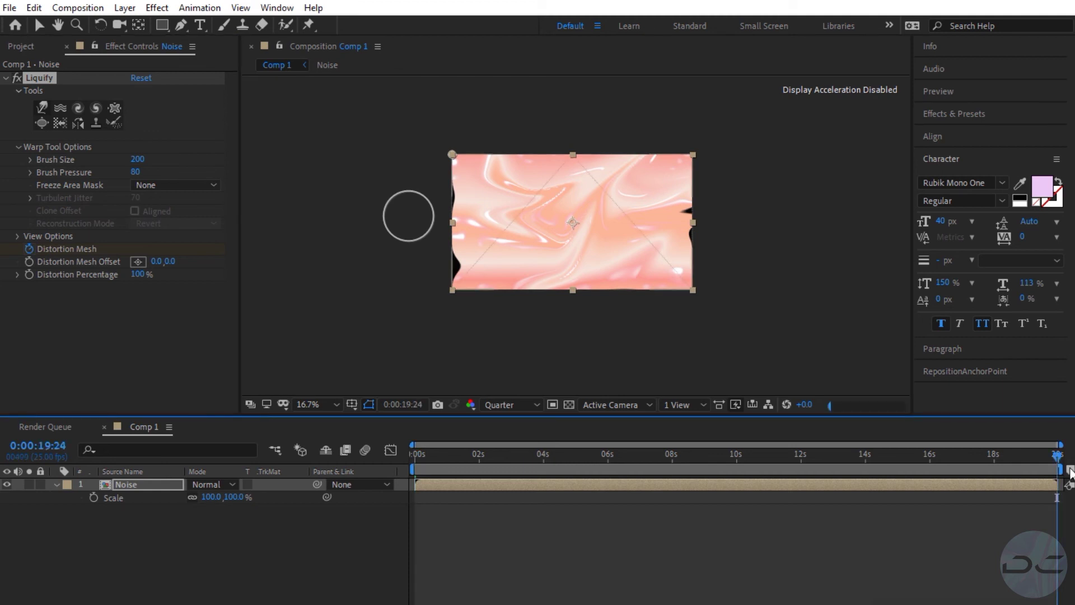